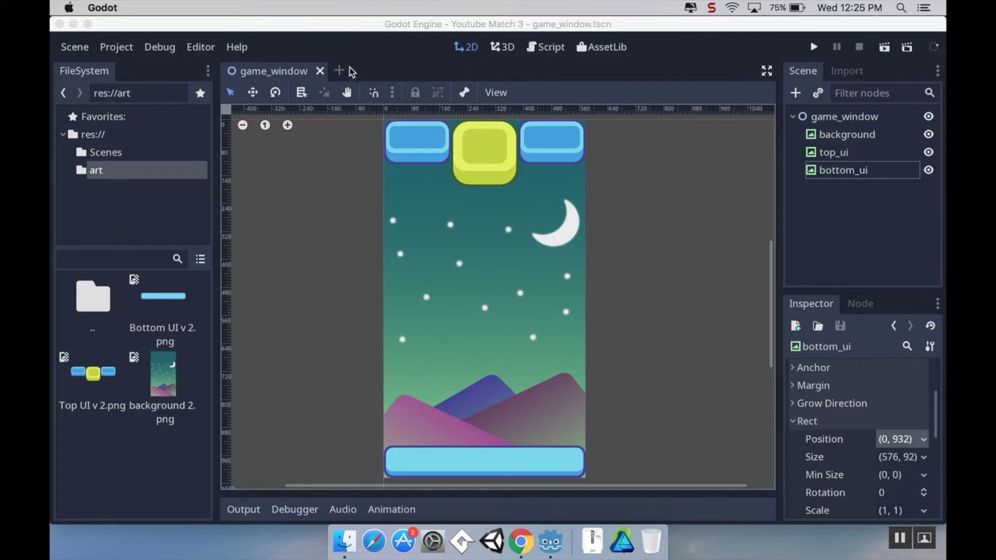
Step: Start a new scene with a Node2D root node
click(82, 52)
click(78, 50)
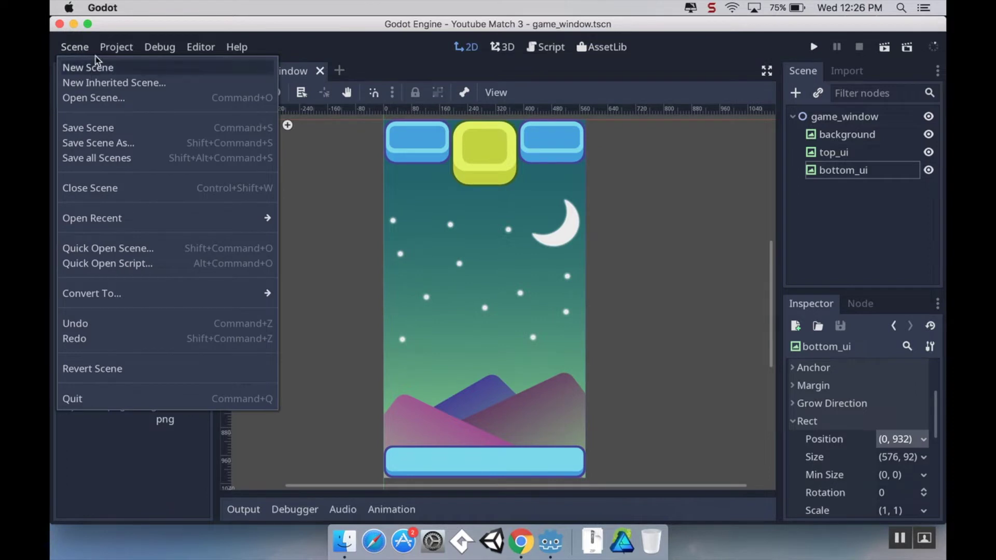
click(85, 70)
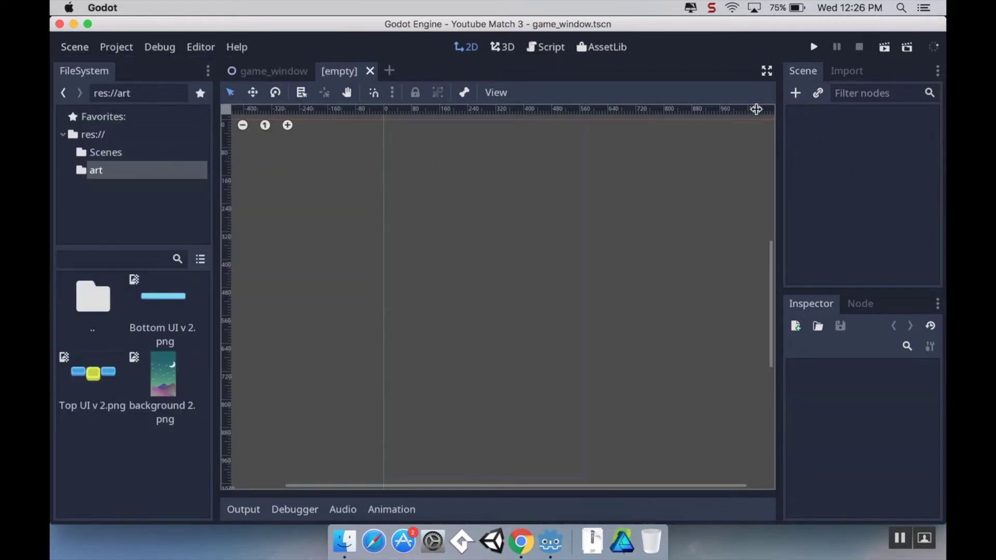
click(795, 93)
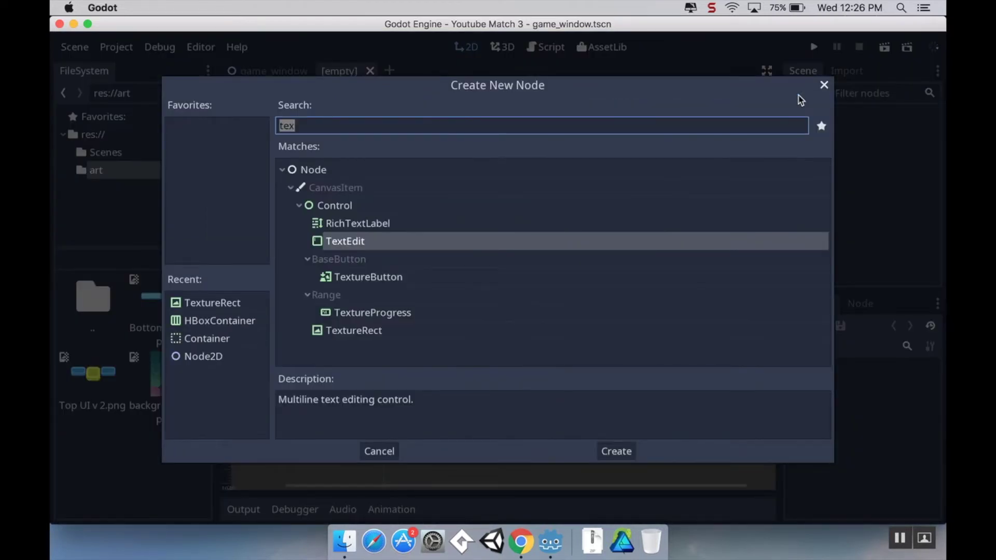
text(node)
key(Return)
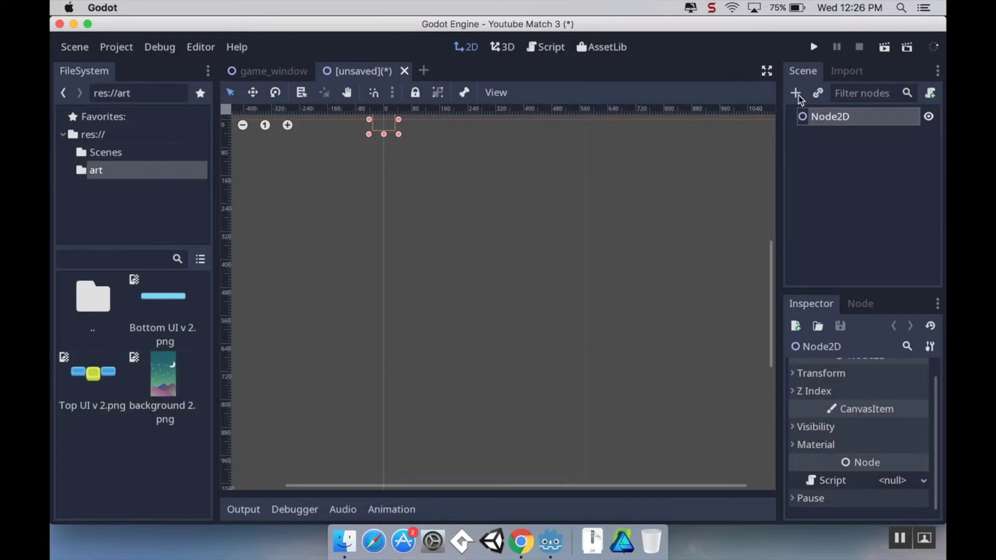
Step: Add an empty Sprite child beneath the Node2D root
double_click(827, 117)
right_click(807, 117)
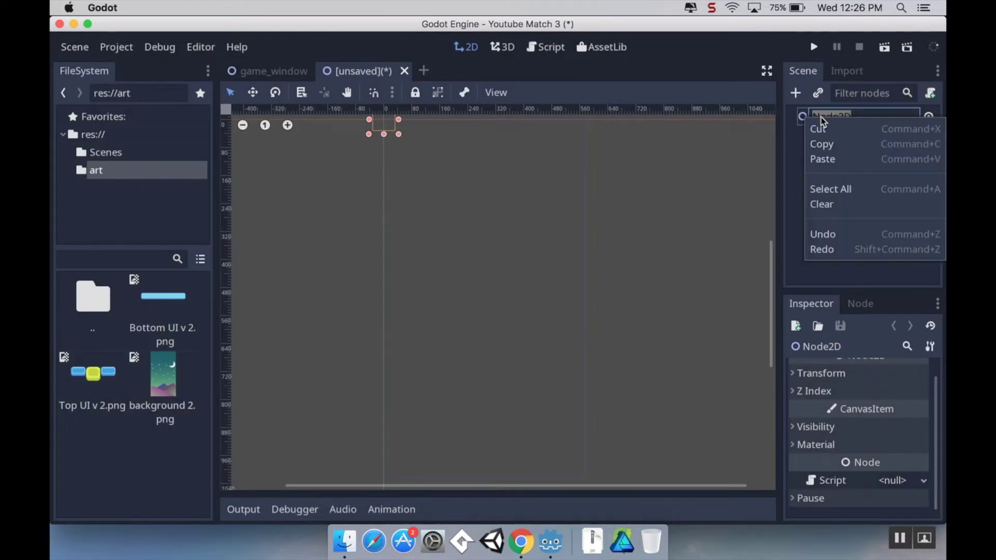
click(803, 138)
click(824, 122)
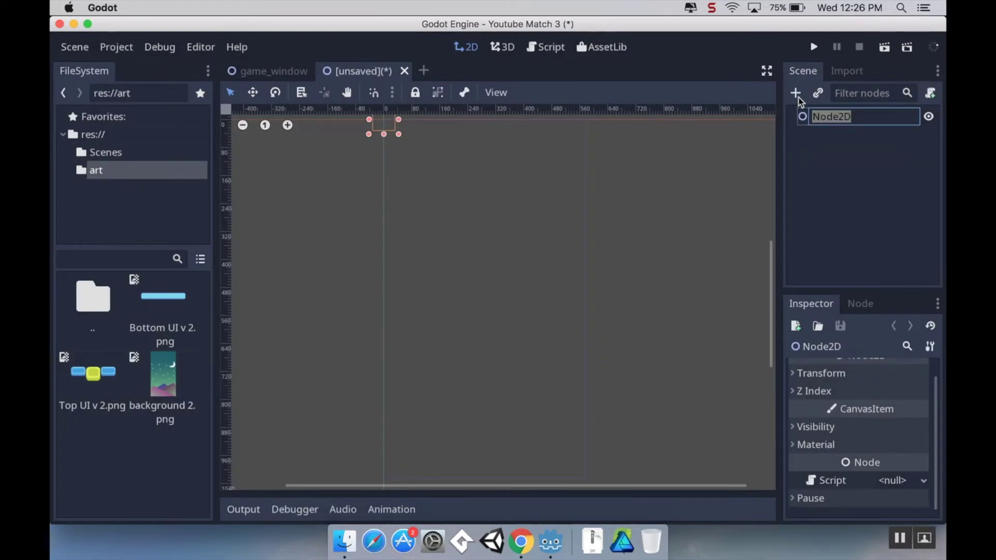
click(795, 92)
text(spri)
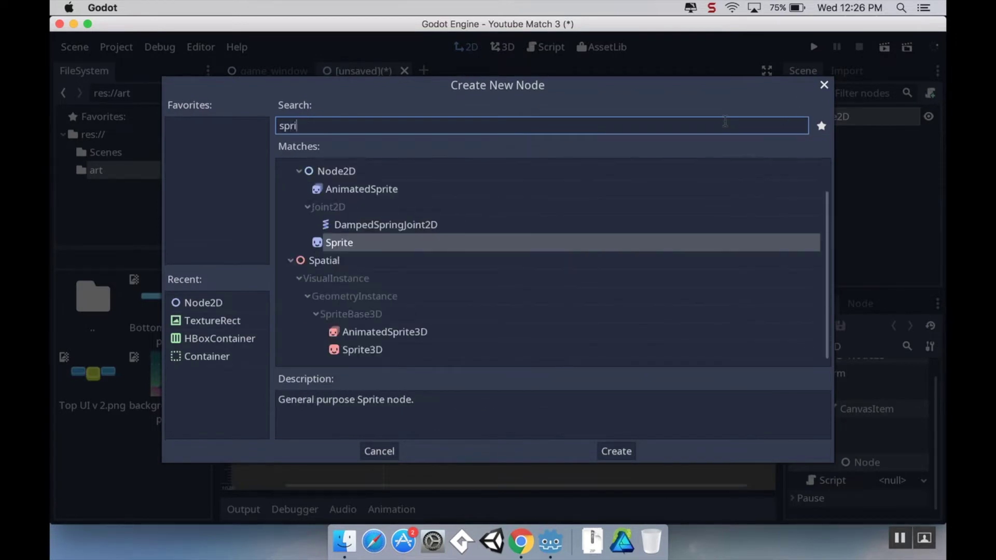
key(Return)
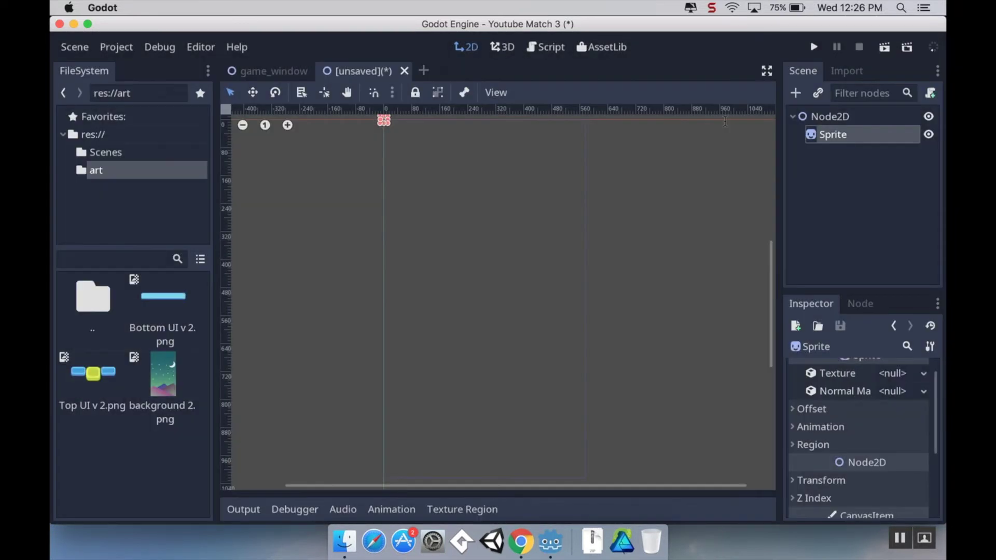
middle_drag(523, 196, 533, 276)
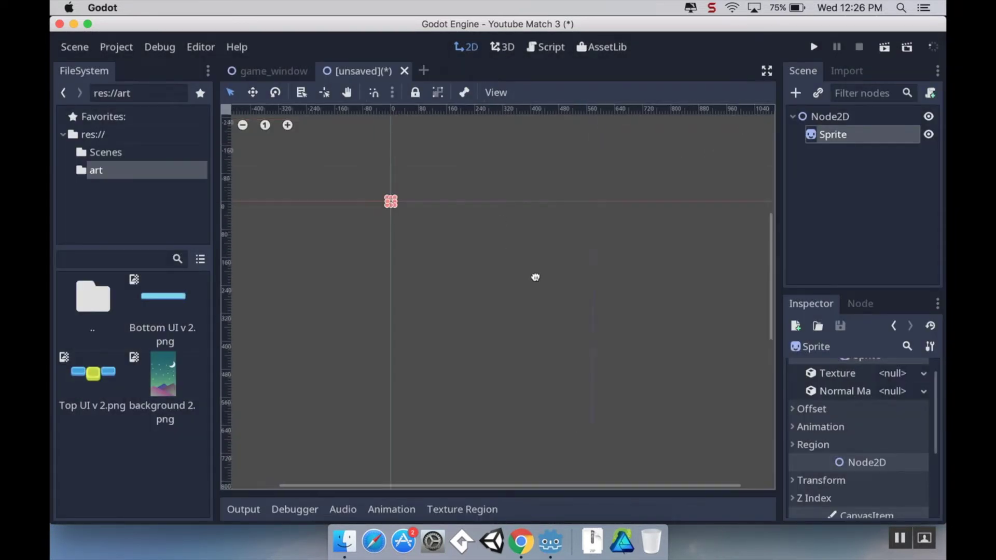
scroll(533, 276, left, 2)
scroll(501, 259, up, 3)
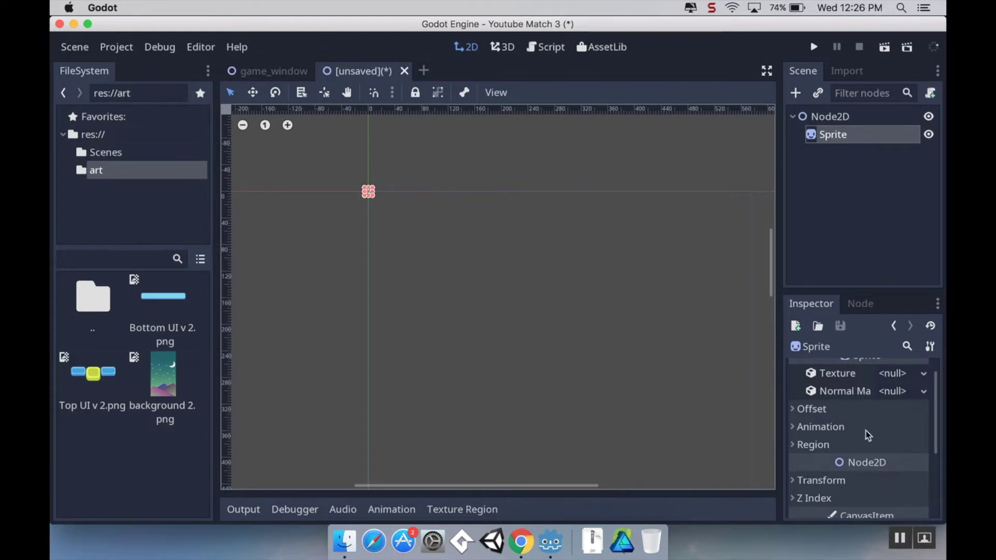
Step: Set the Sprite's Transform scale to 0.5 for both x and y
scroll(867, 435, down, 3)
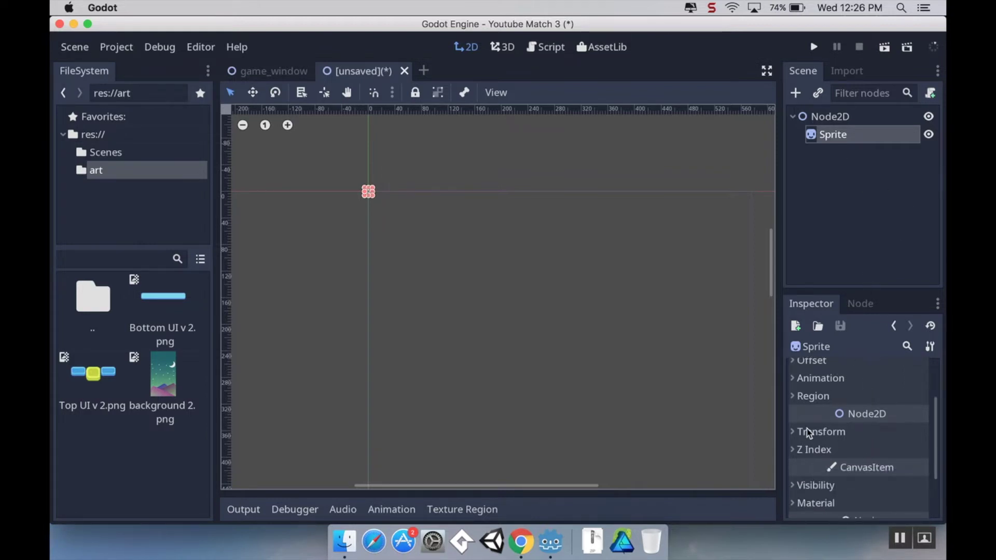
click(801, 434)
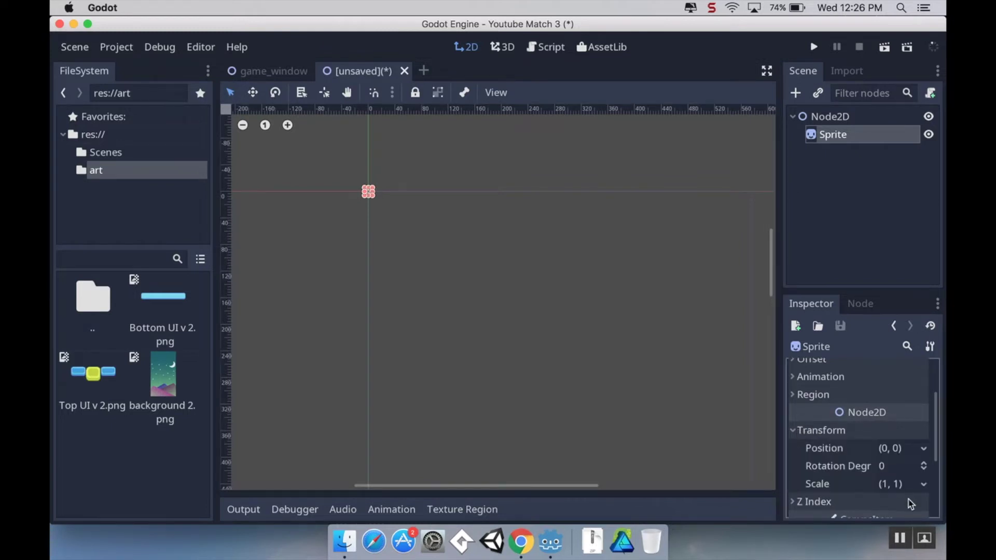
click(900, 485)
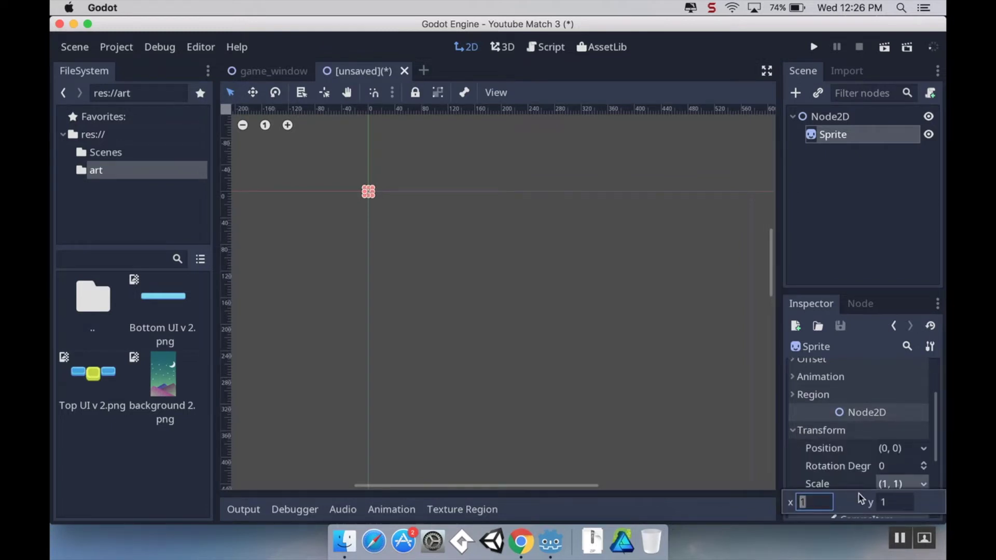
key(Tab)
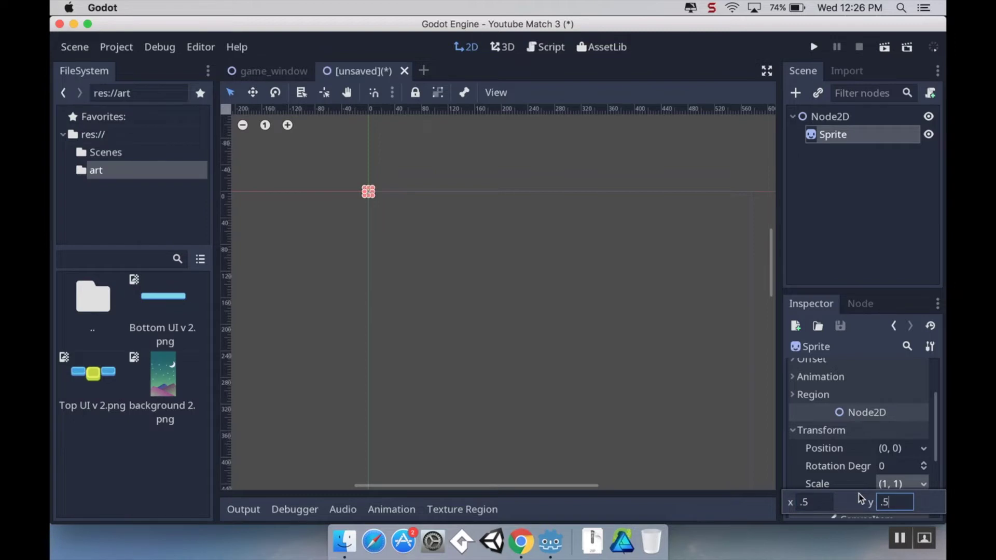
text(.5)
key(Return)
click(882, 415)
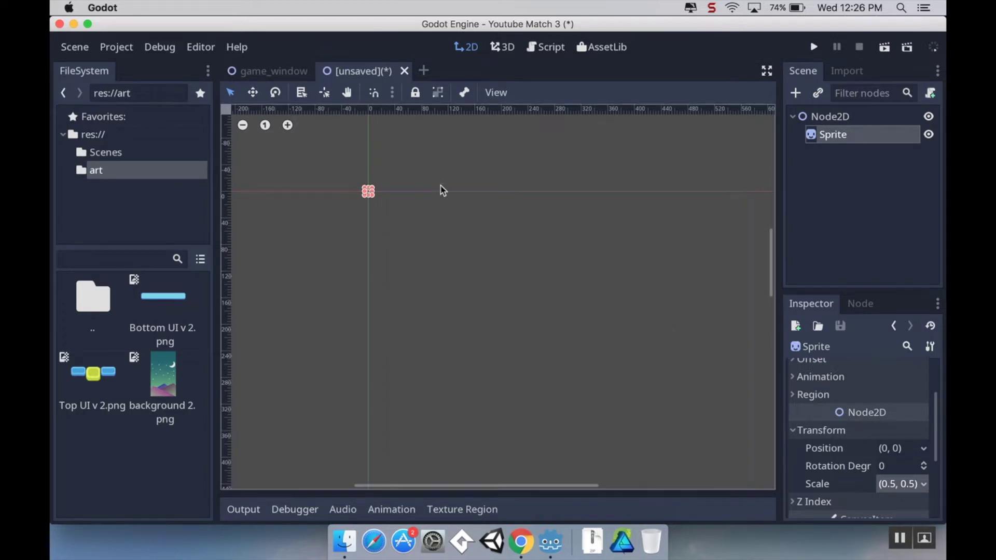
Step: Save the scene as Piece.tscn in res://Scenes
click(79, 47)
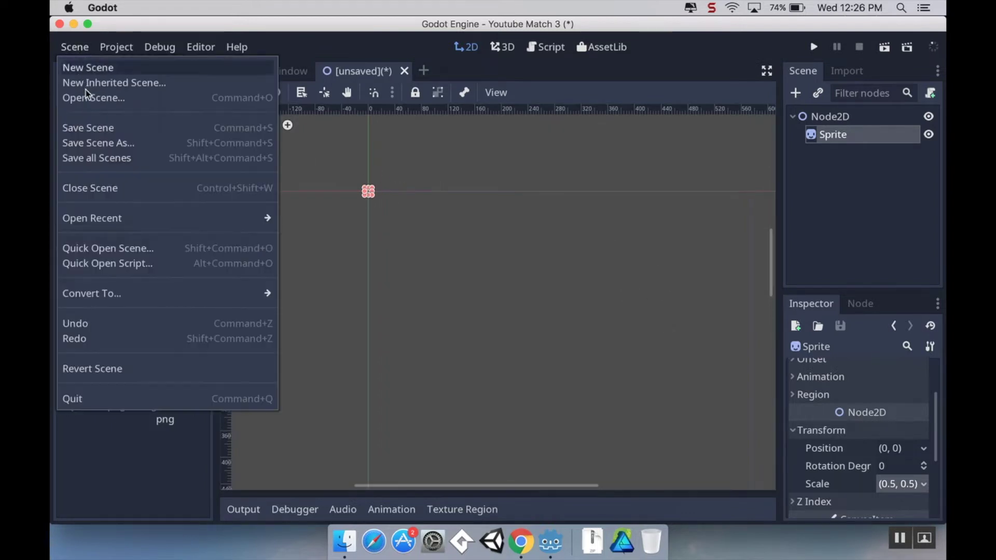
click(86, 128)
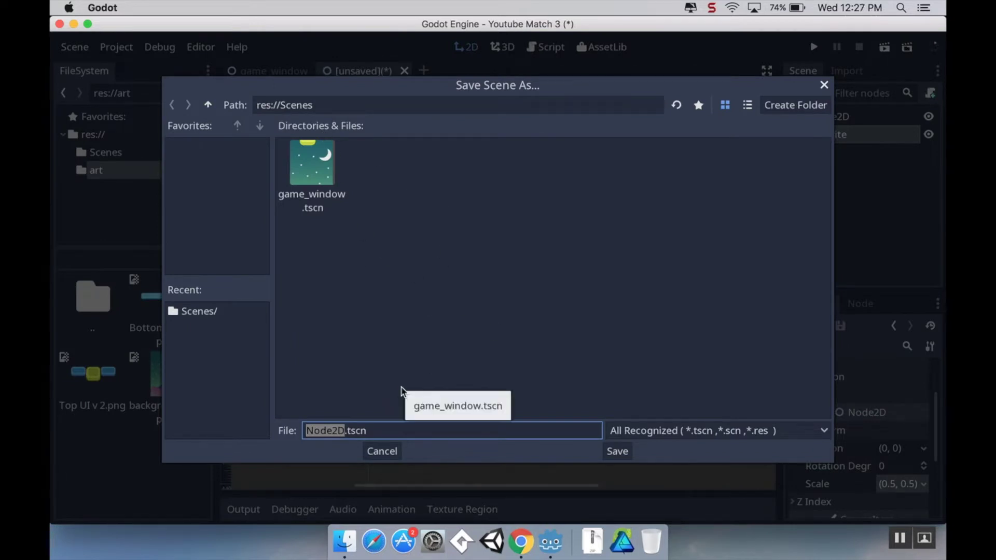
key(BackSpace)
text(Piece)
key(Return)
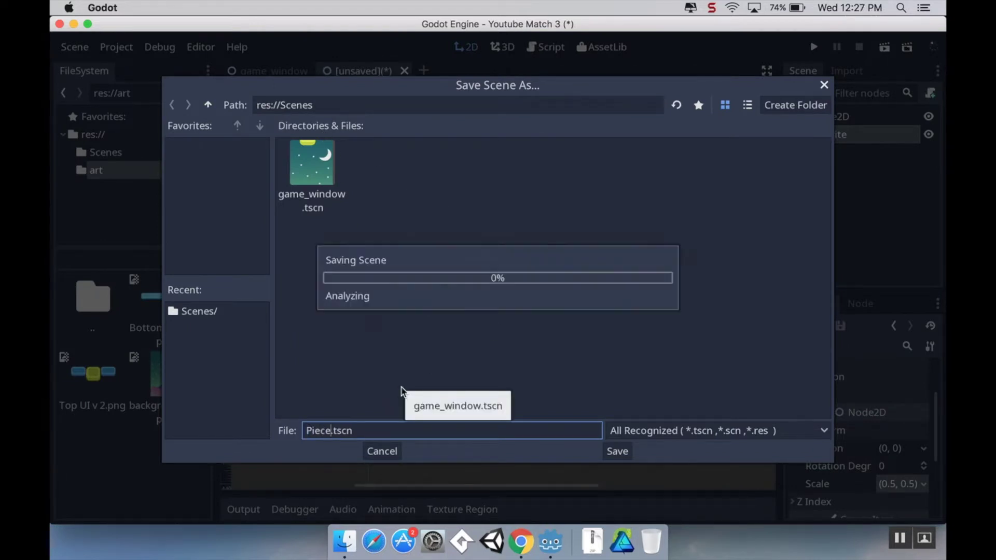
Step: Rename the Node2D root node to piece
double_click(831, 118)
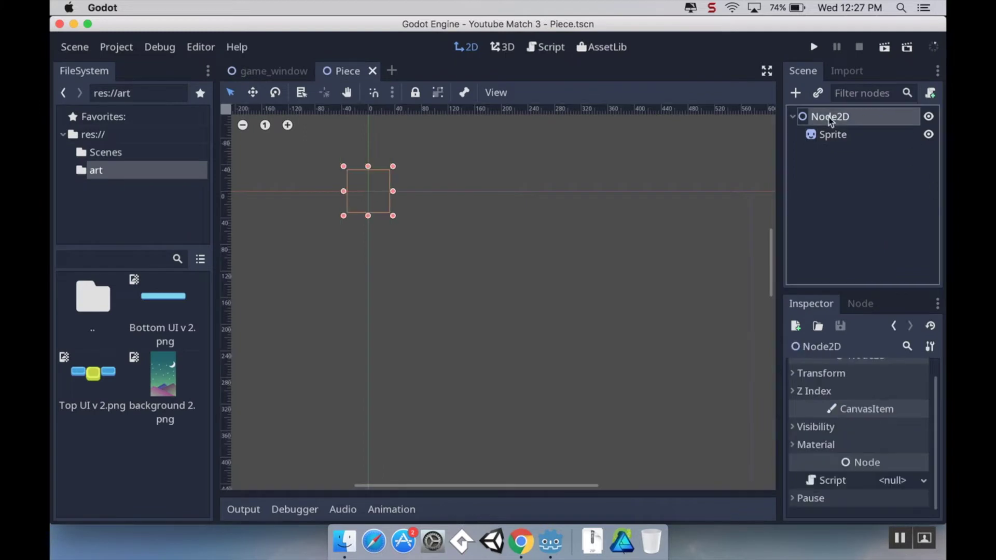
text(piece)
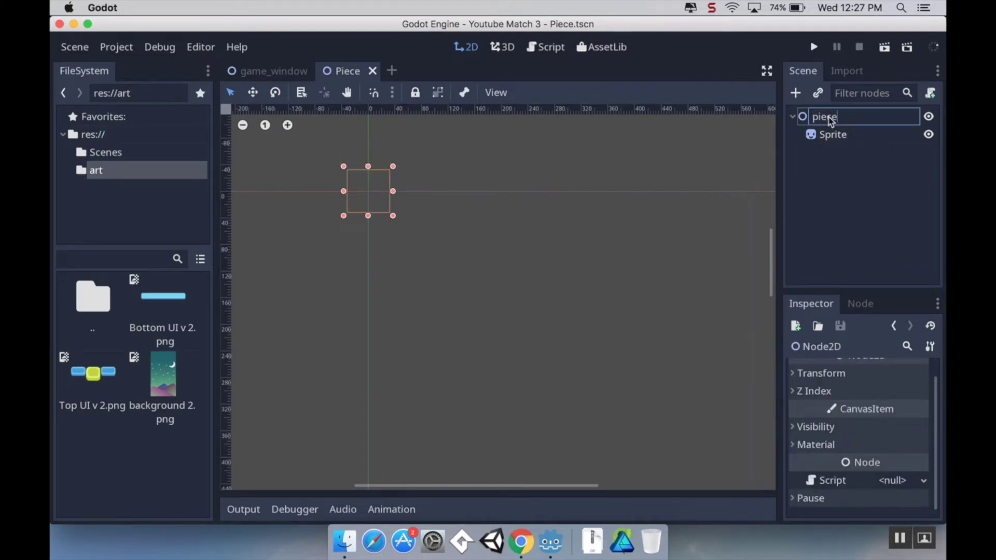
key(Return)
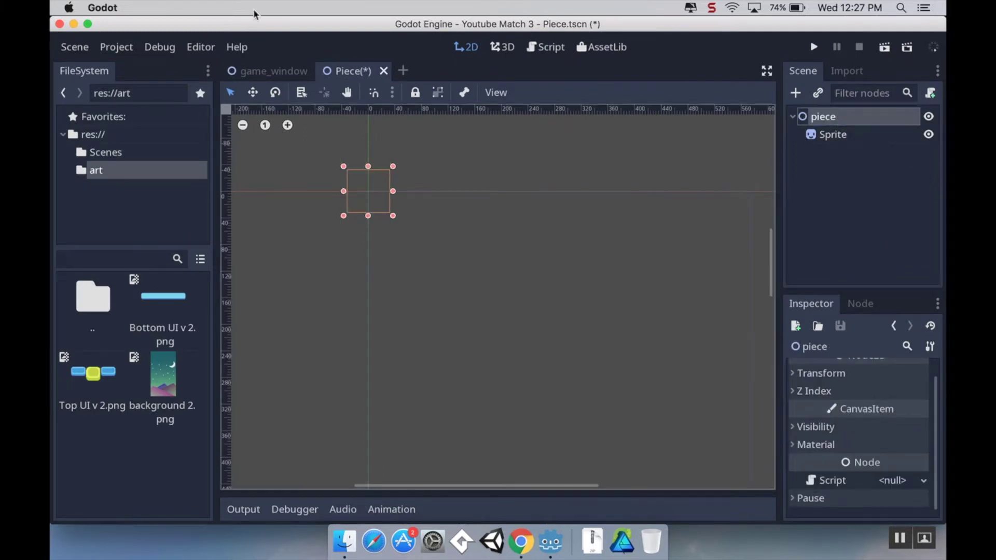
click(74, 46)
Step: Save the piece scene, then open a new scene inherited from Piece.tscn
click(89, 129)
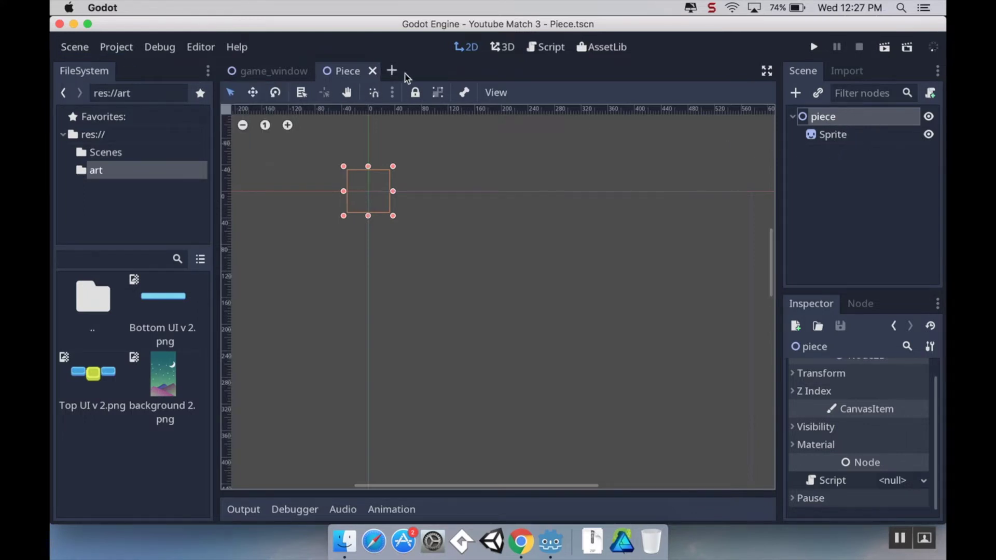
click(76, 50)
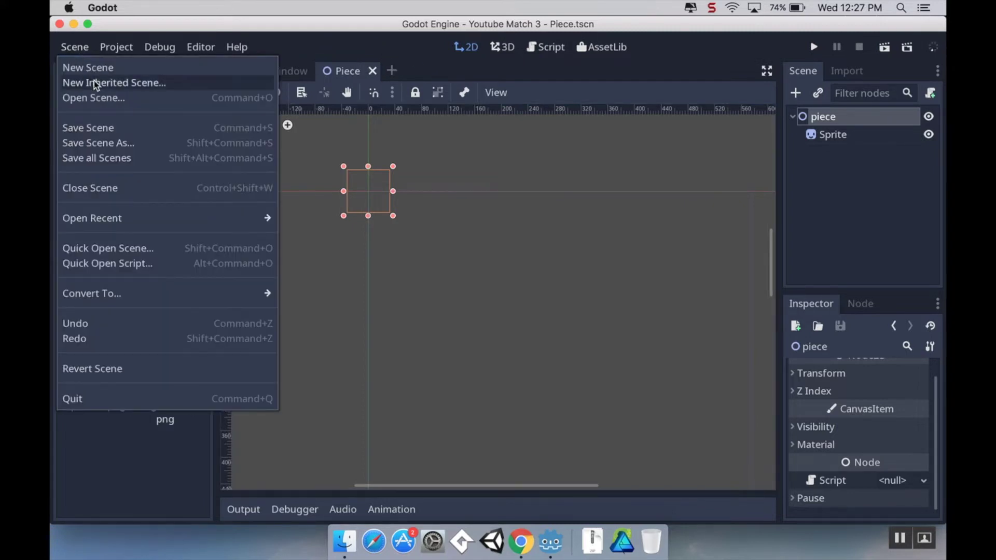
click(128, 84)
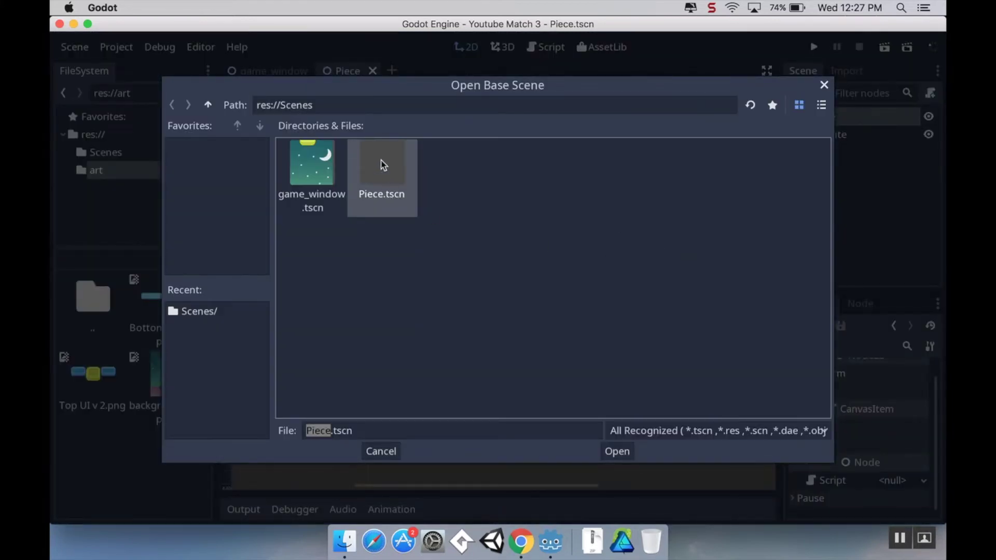
double_click(385, 175)
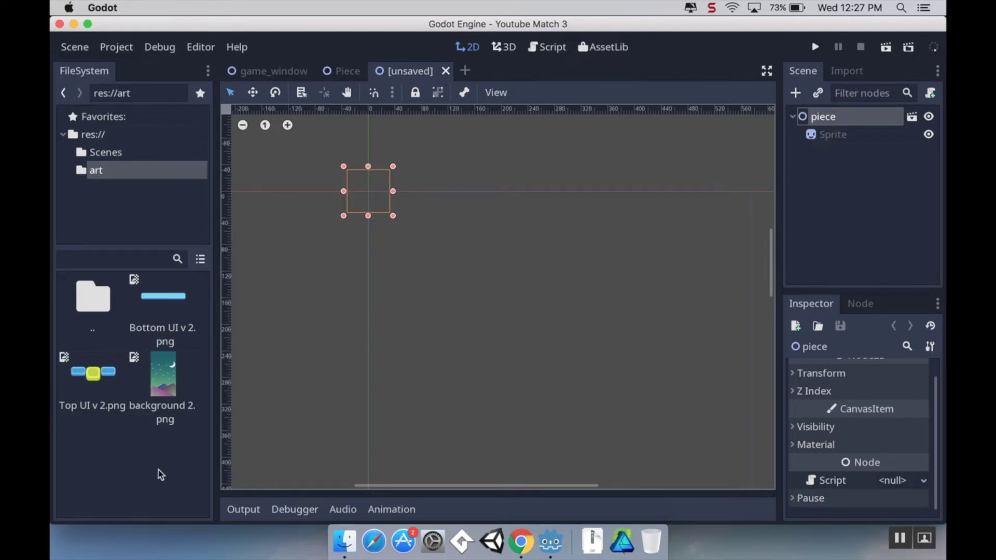
click(111, 473)
Step: Drag the asset pack's Pieces folder from Finder onto Godot's art folder, then return to Godot
click(344, 541)
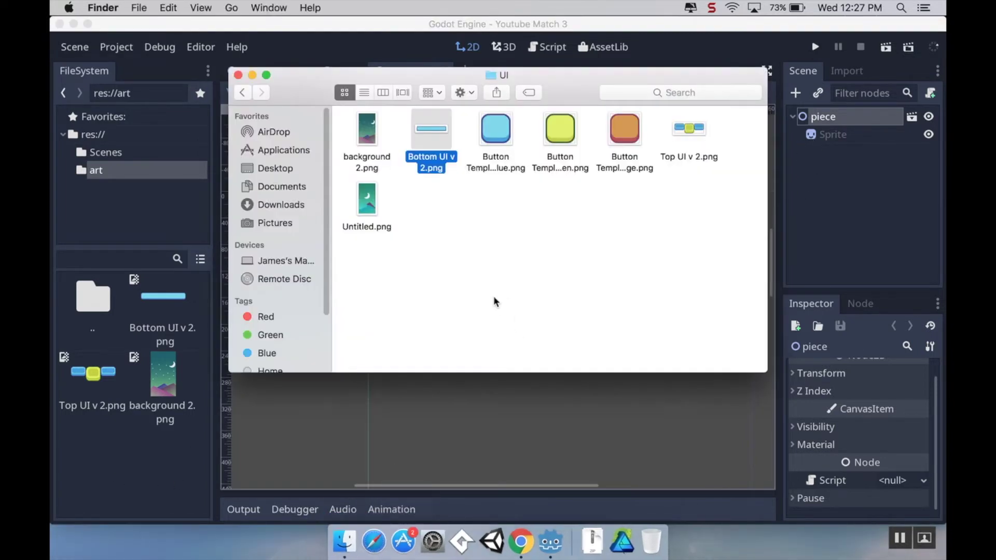
click(239, 92)
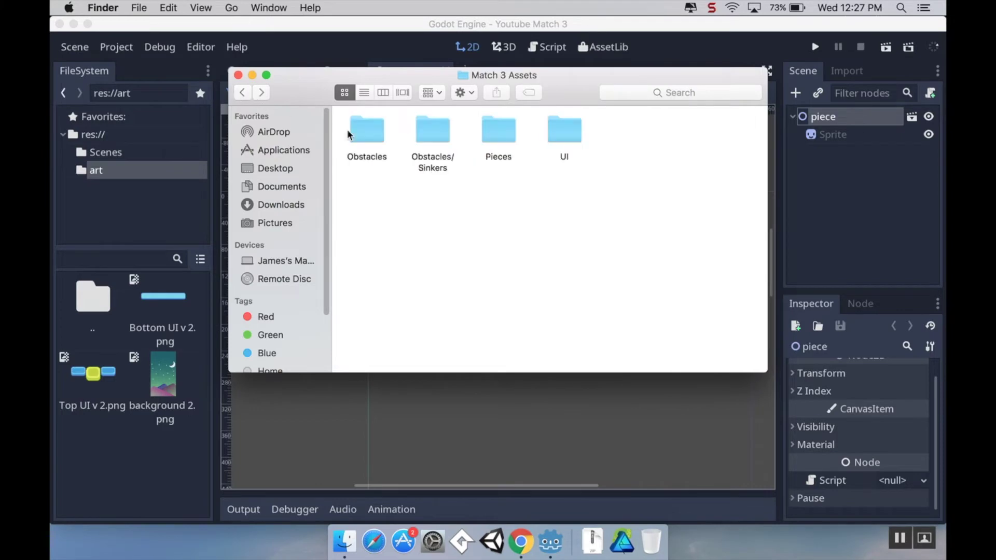
click(496, 137)
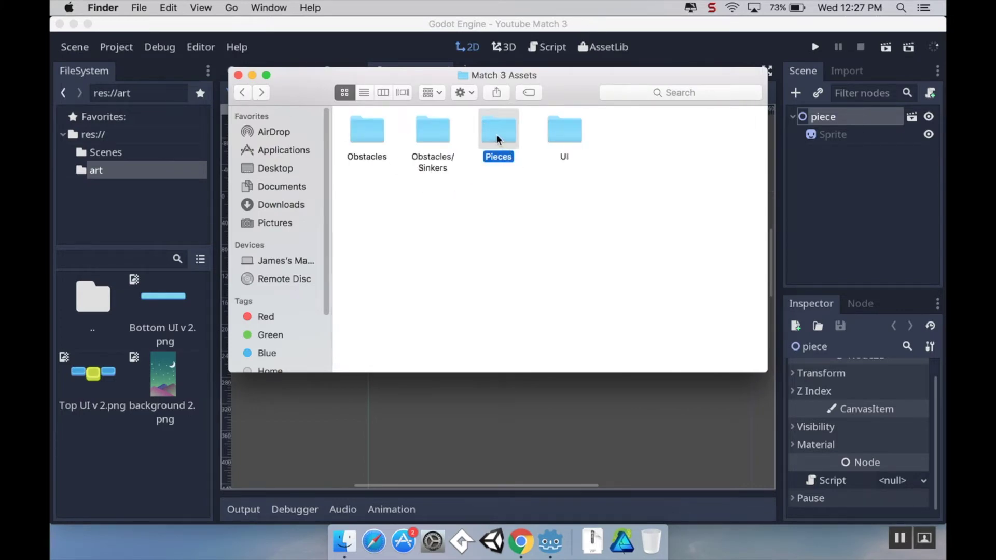
drag(353, 294, 111, 485)
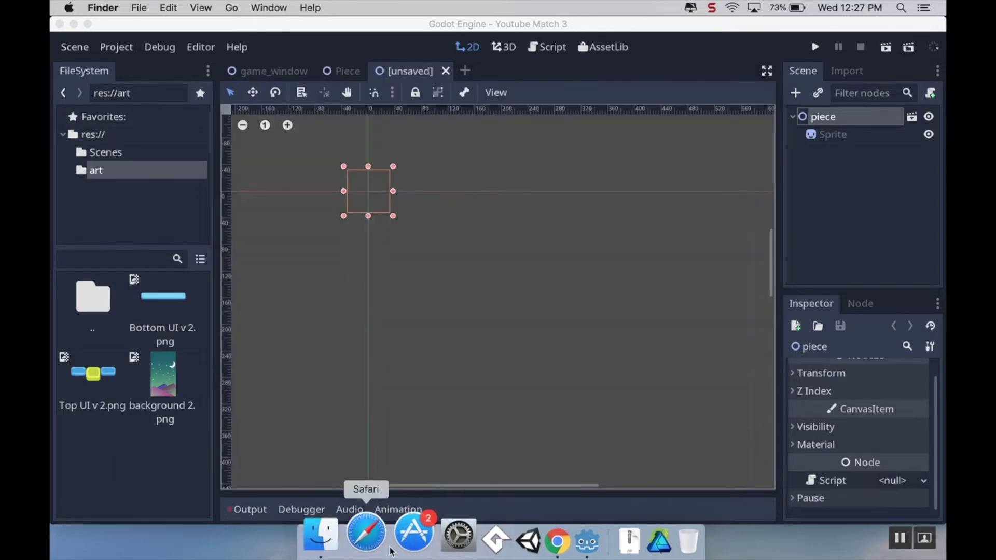
click(344, 541)
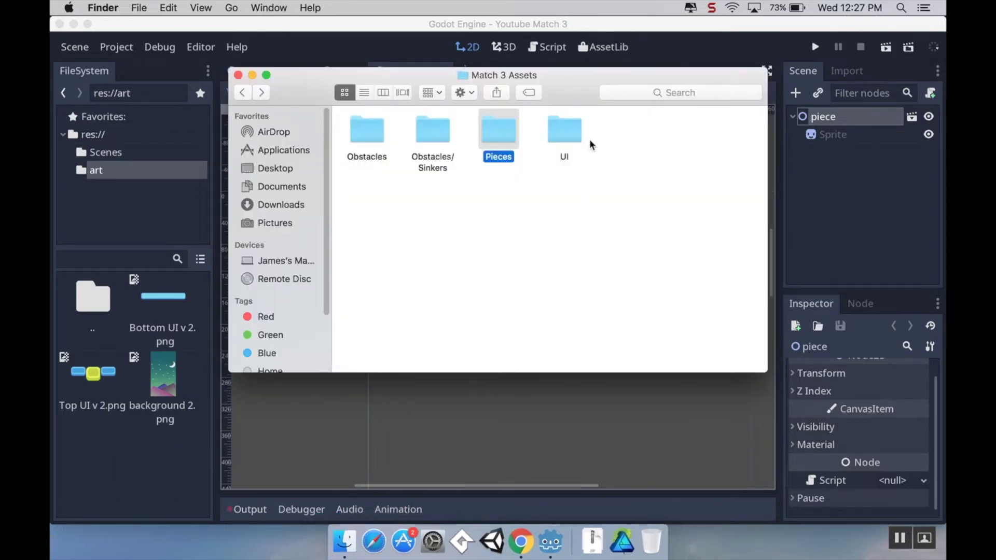
click(94, 444)
right_click(88, 488)
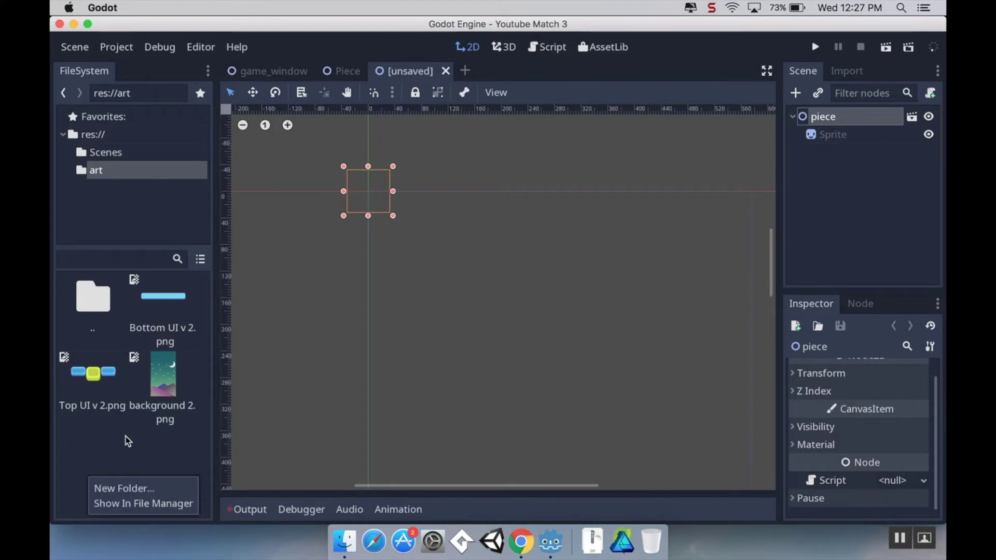
Step: Create a new Pieces folder inside res://art and open it
click(134, 485)
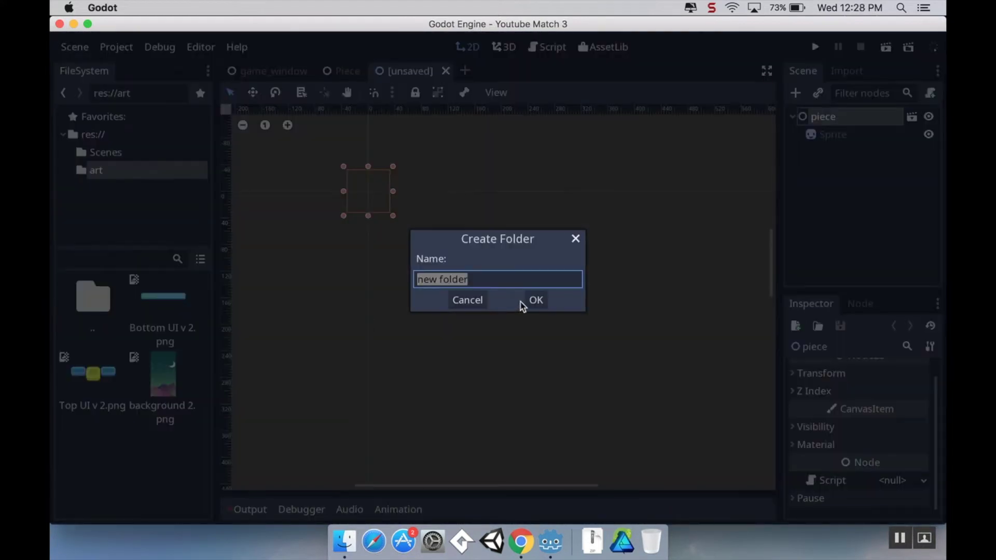
text(Piece)
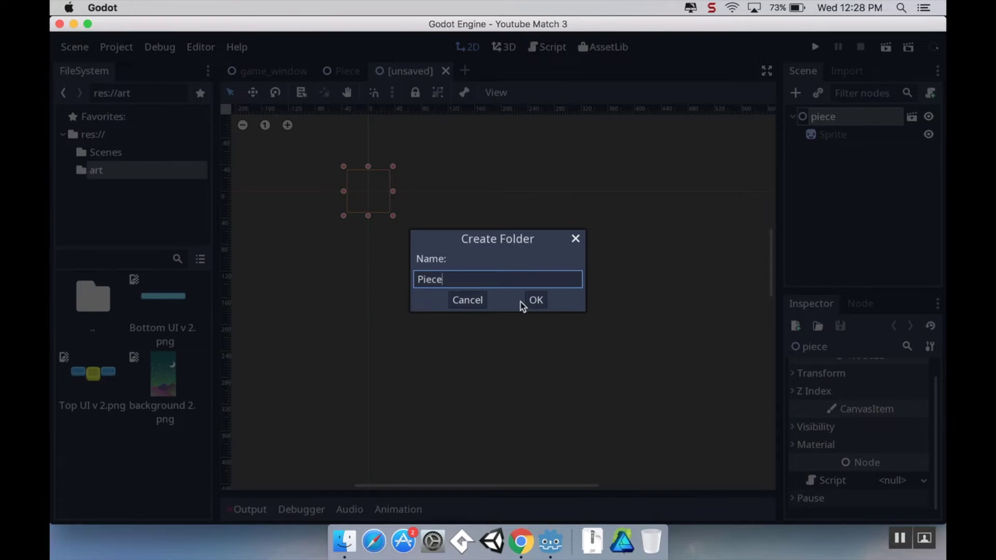
text(s)
key(Return)
click(170, 300)
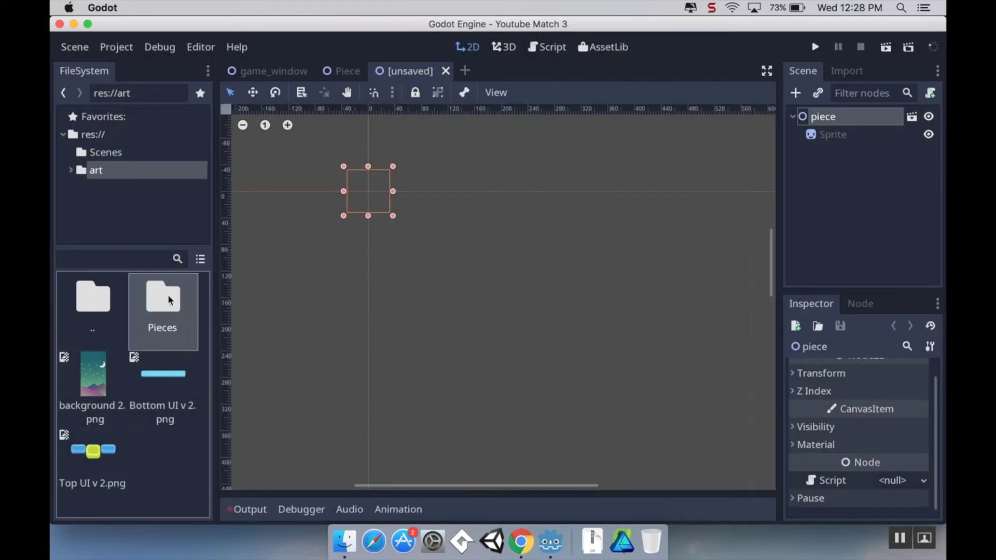
double_click(169, 300)
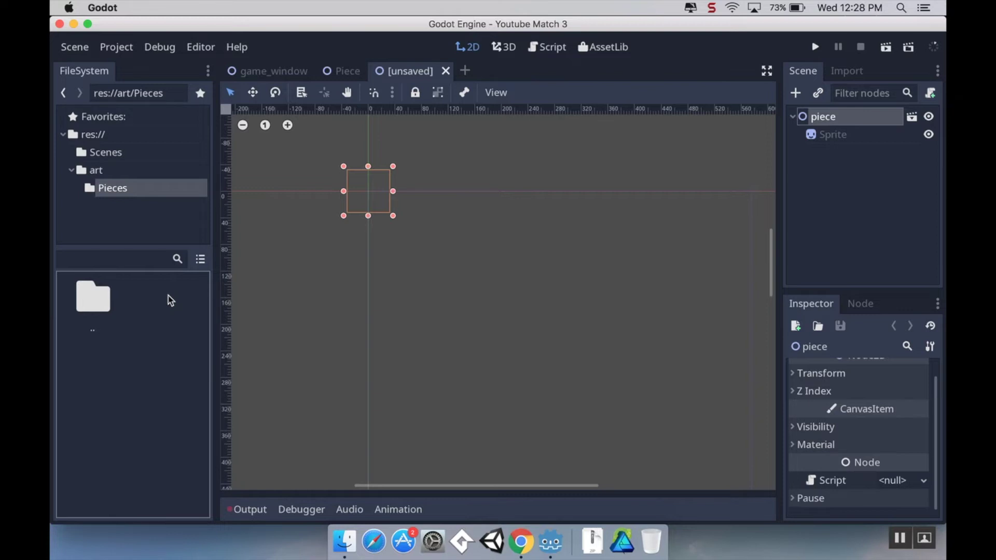
click(344, 541)
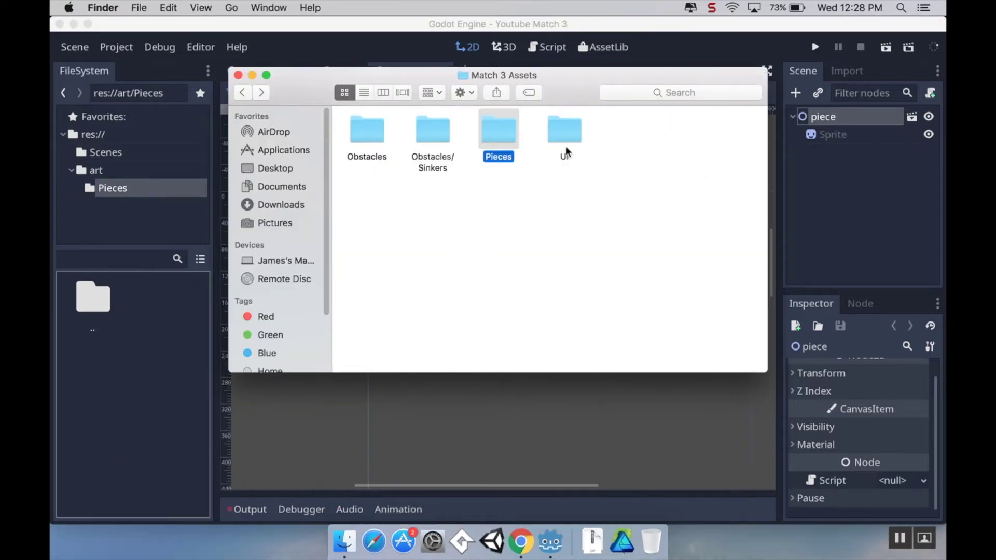
Step: Drag every piece PNG from the asset pack into res://art/Pieces and browse the imported images
double_click(501, 134)
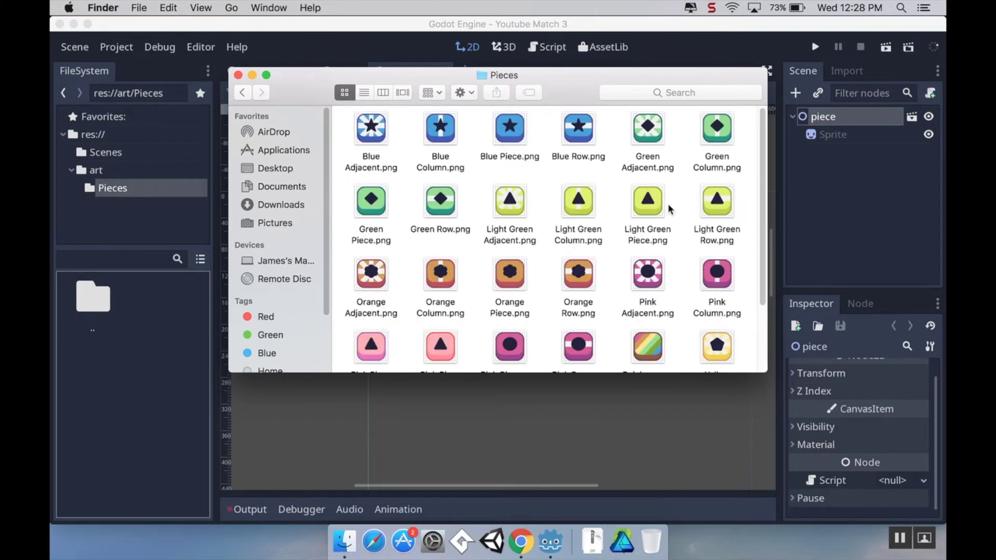
drag(341, 117, 506, 366)
drag(482, 268, 104, 249)
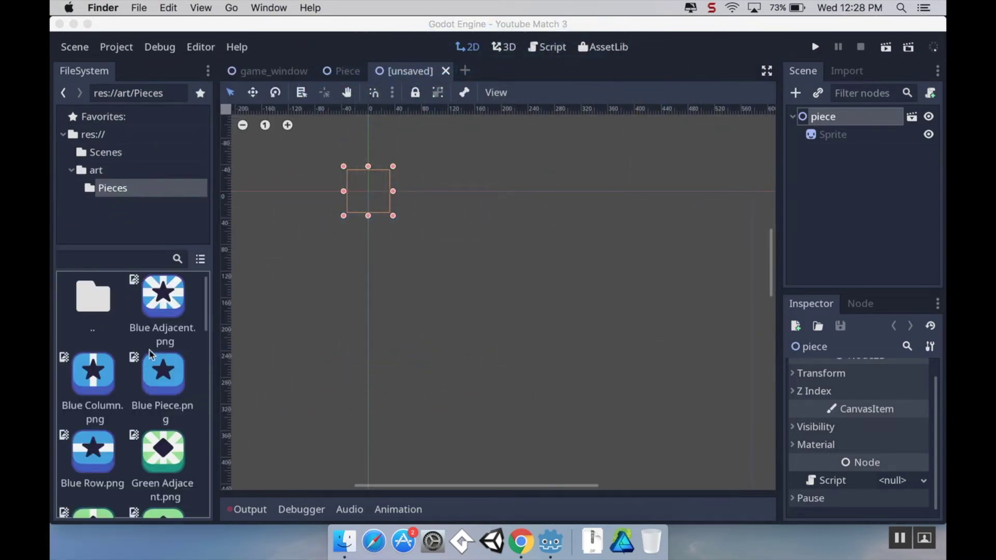
click(192, 372)
scroll(192, 373, down, 1)
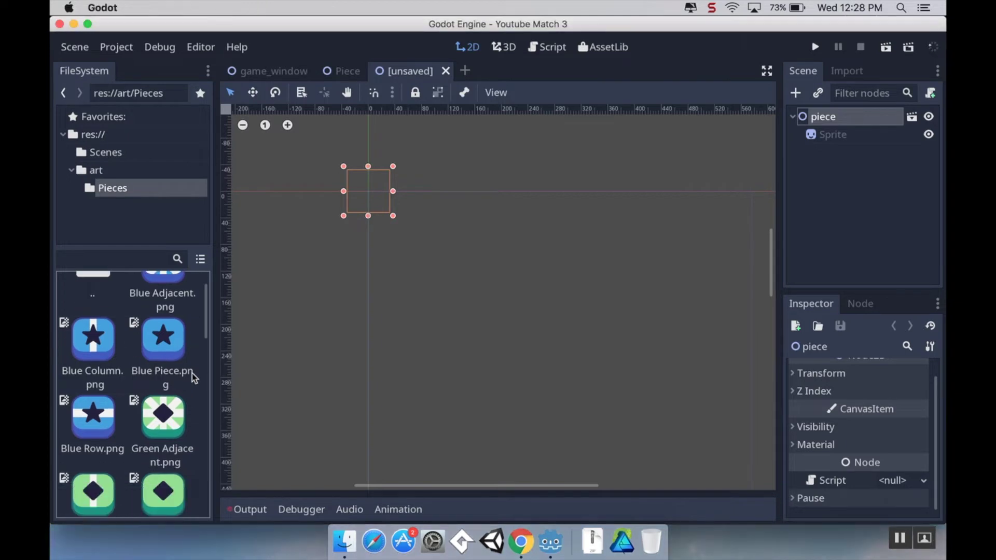
scroll(164, 342, down, 1)
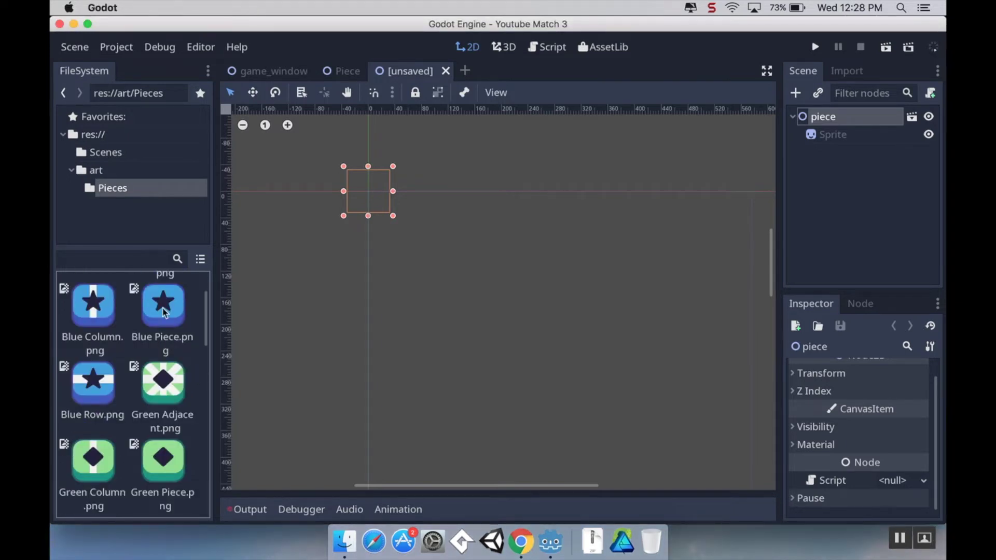
scroll(162, 341, down, 6)
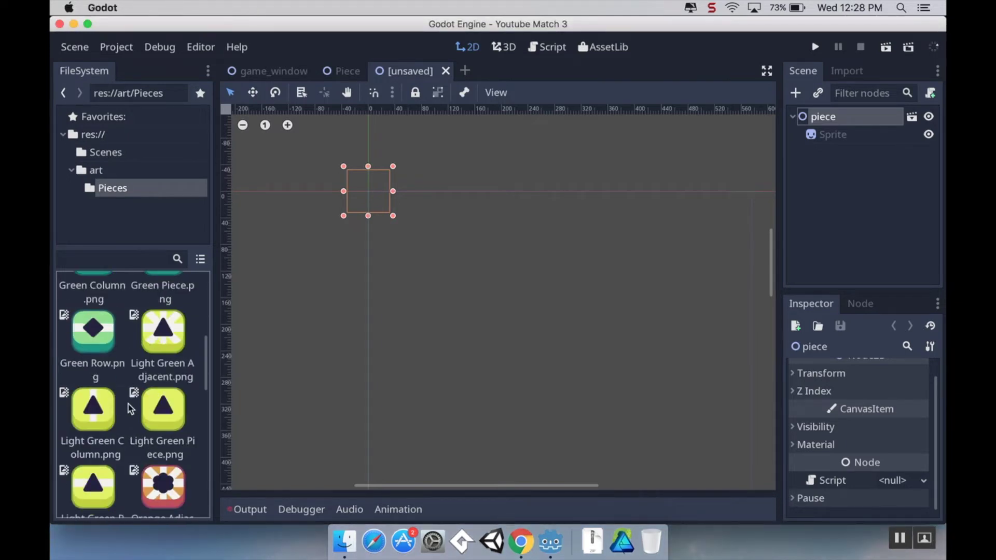
scroll(135, 407, down, 10)
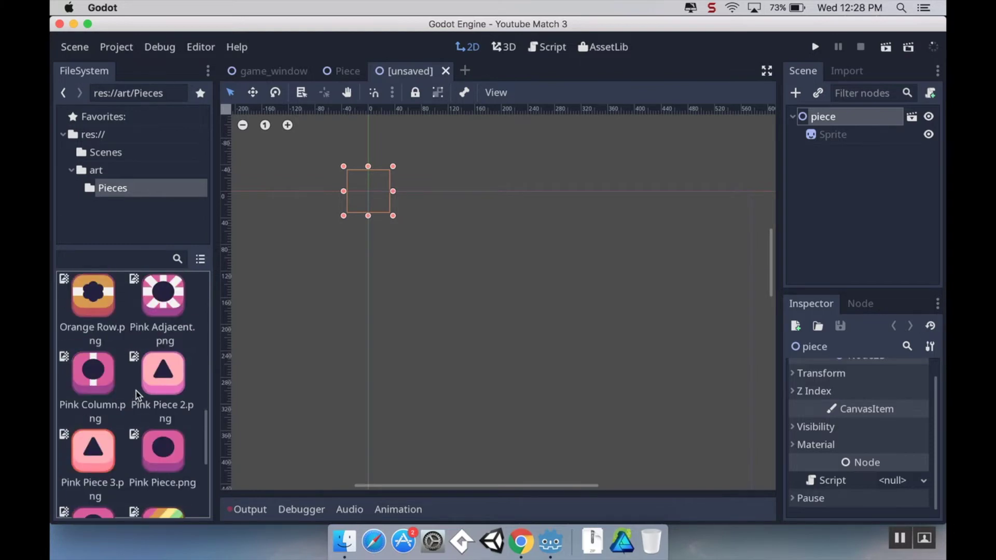
scroll(155, 386, down, 2)
scroll(156, 392, down, 3)
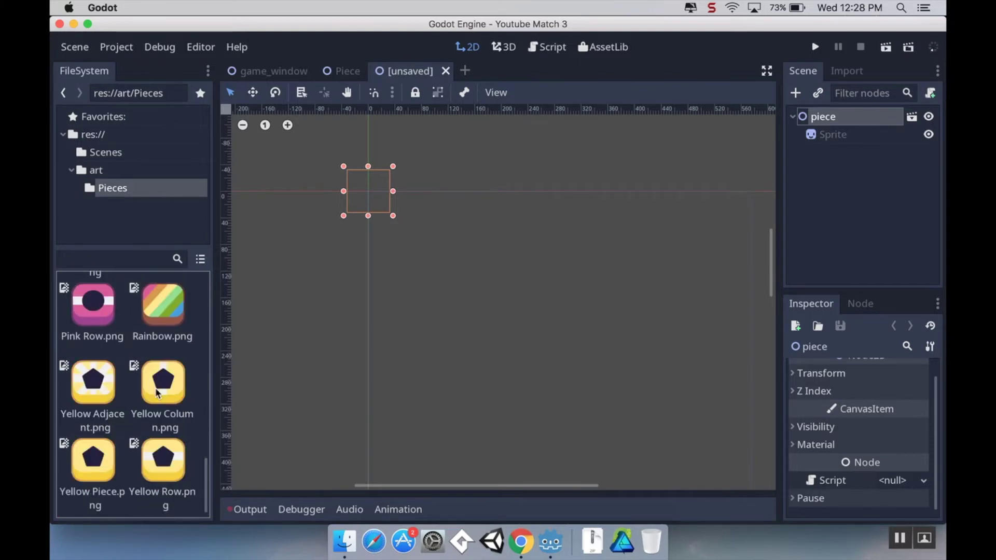
scroll(153, 384, up, 14)
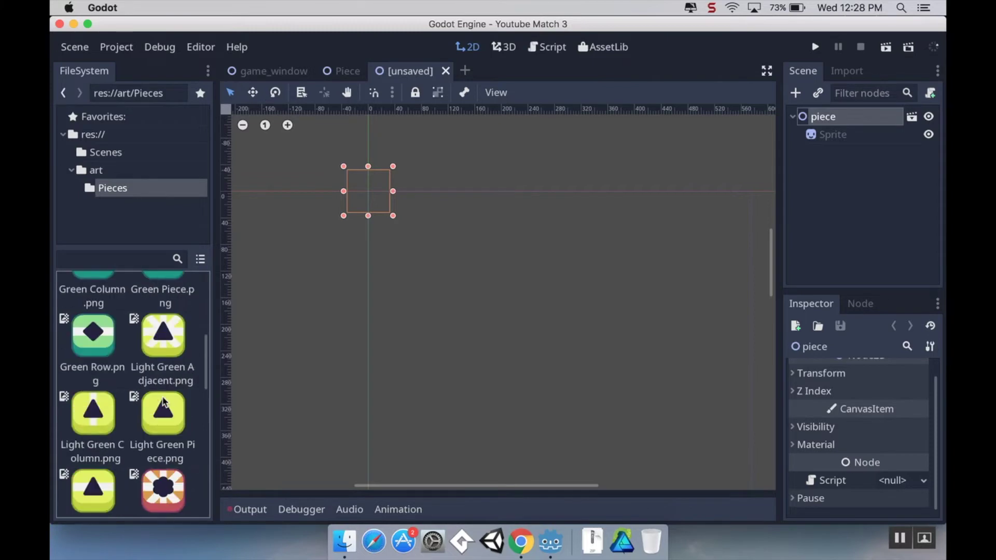
scroll(150, 381, up, 4)
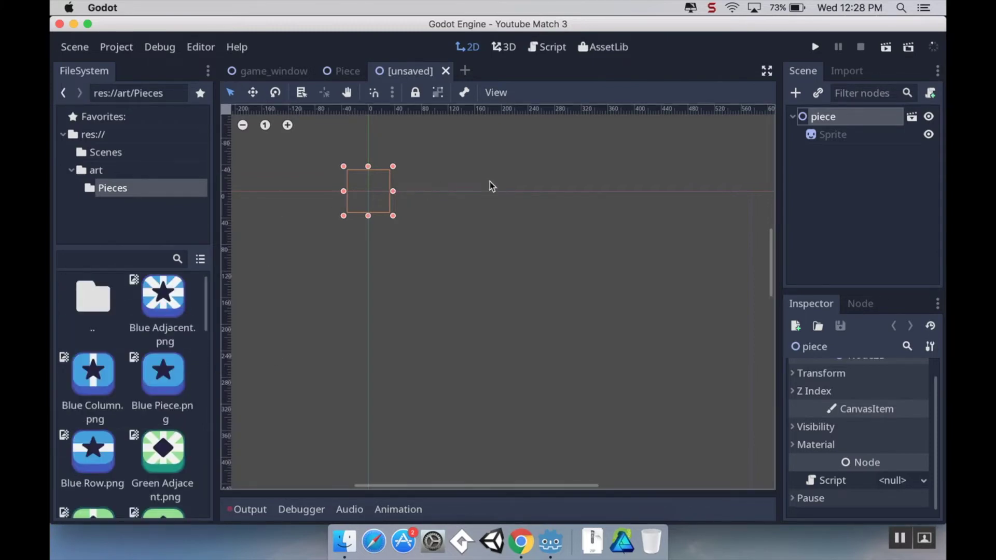
click(855, 120)
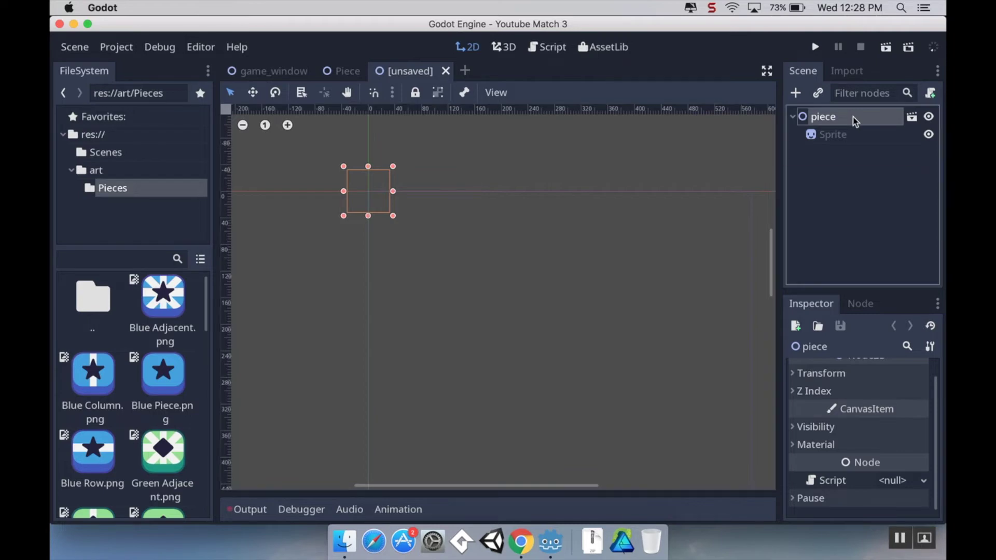
Step: Rename the inherited root node to blue_piece
click(855, 121)
text(blue_)
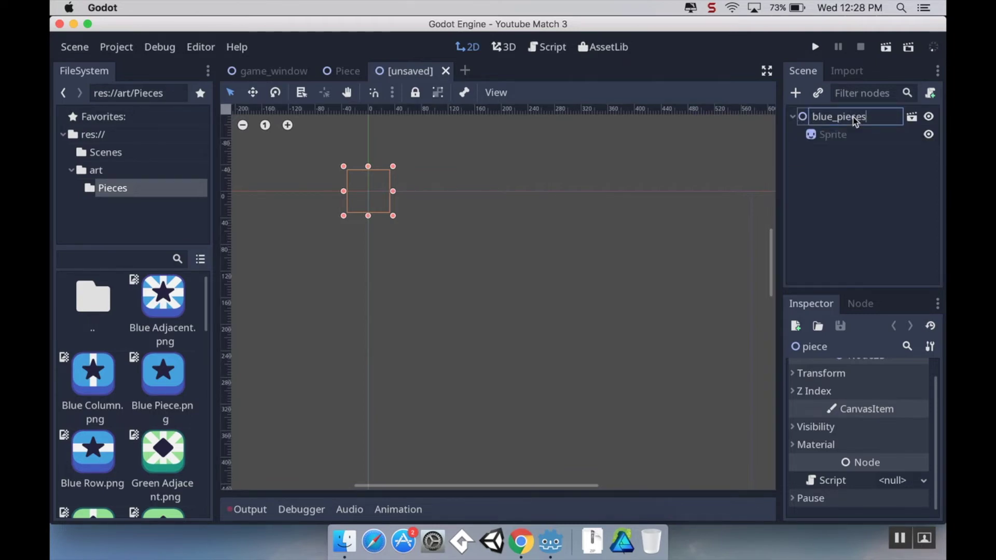
key(Return)
click(885, 119)
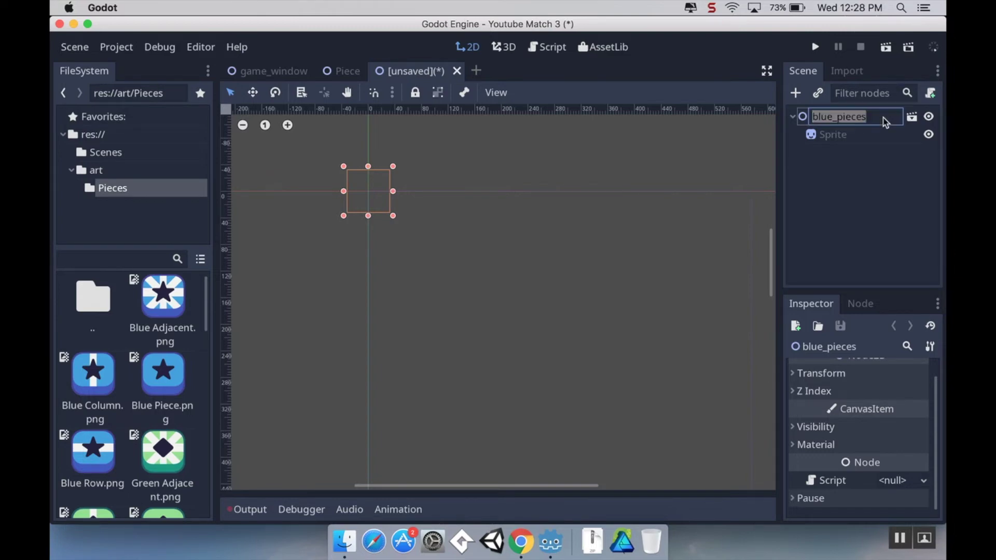
click(885, 122)
key(Return)
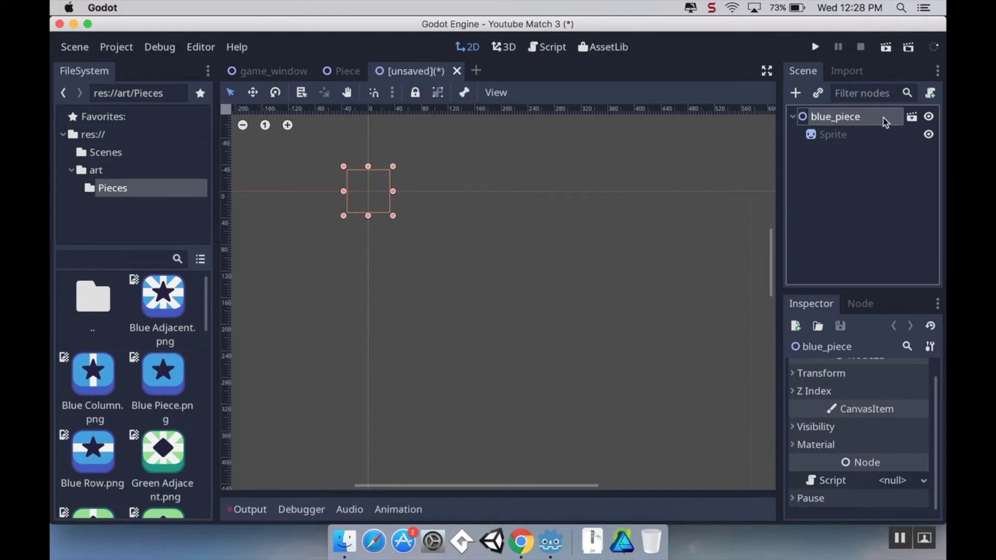
Step: Set Blue Piece.png as the Sprite's texture
click(856, 138)
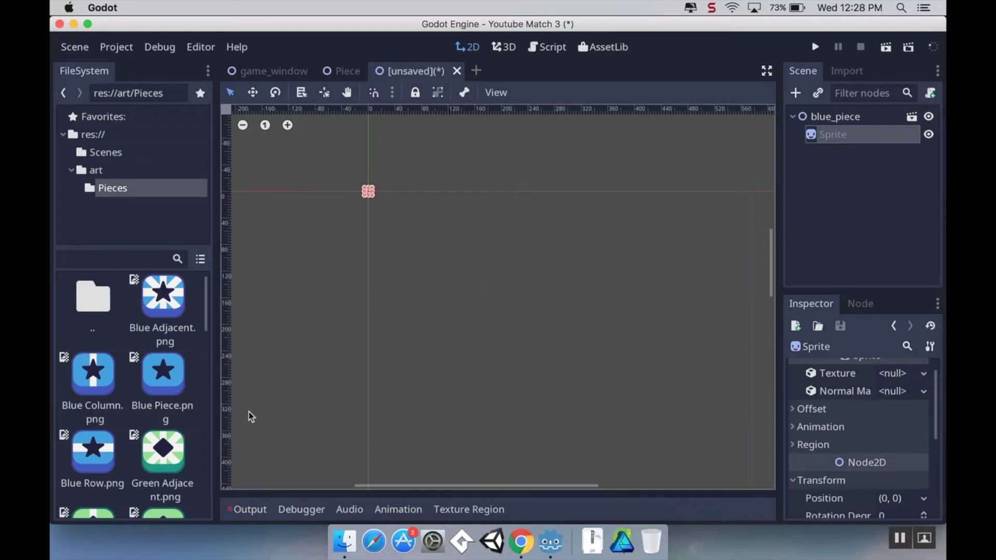
drag(164, 376, 898, 391)
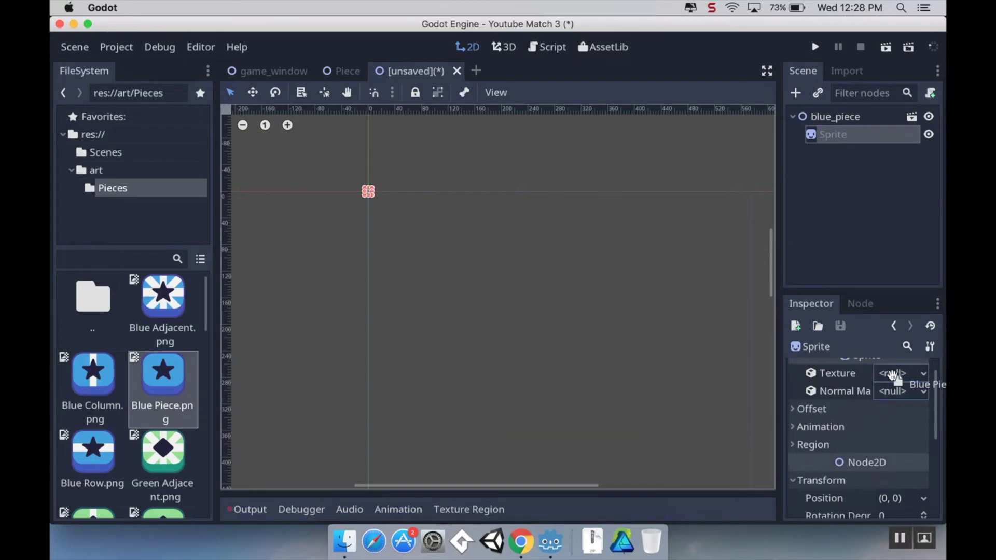
drag(892, 374, 893, 375)
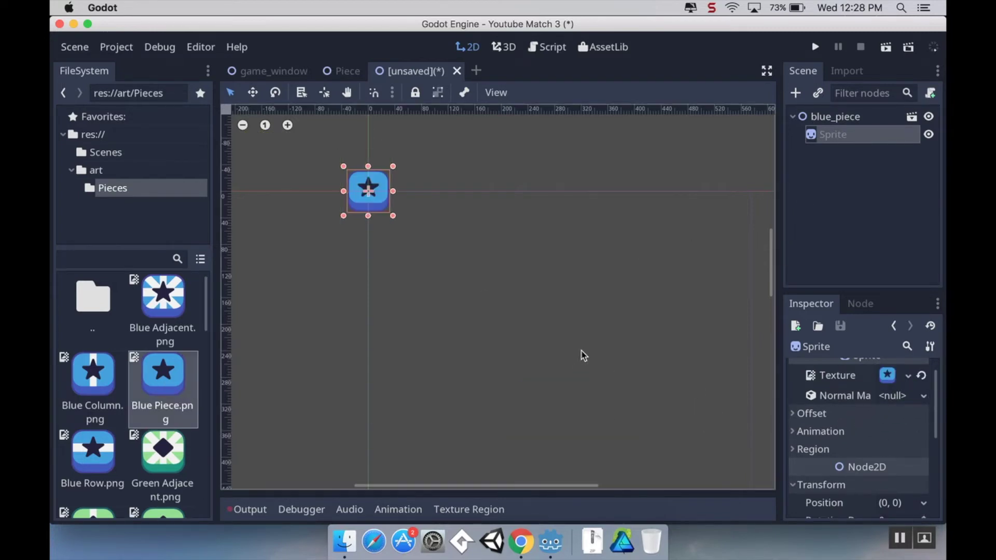
scroll(520, 287, down, 2)
scroll(565, 345, up, 4)
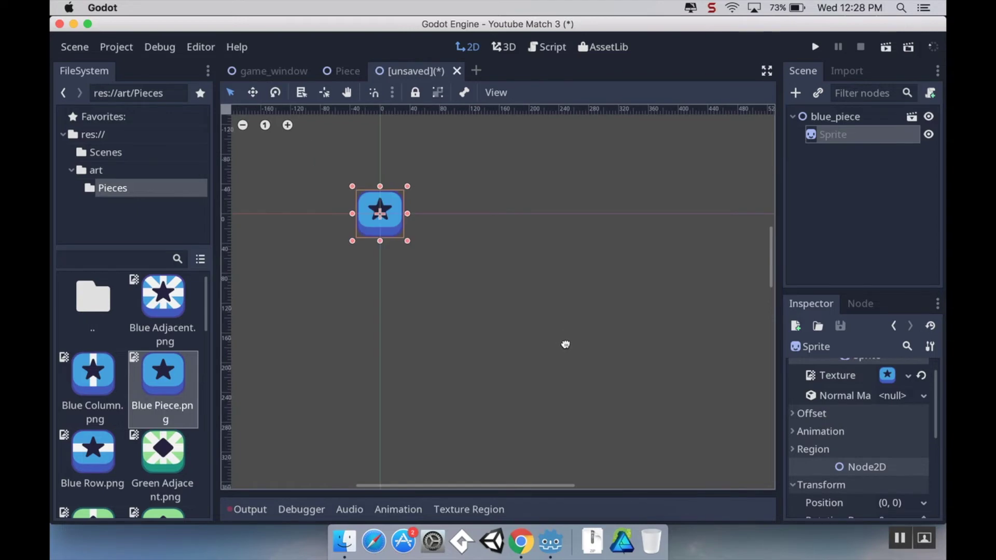
click(462, 260)
scroll(475, 285, up, 3)
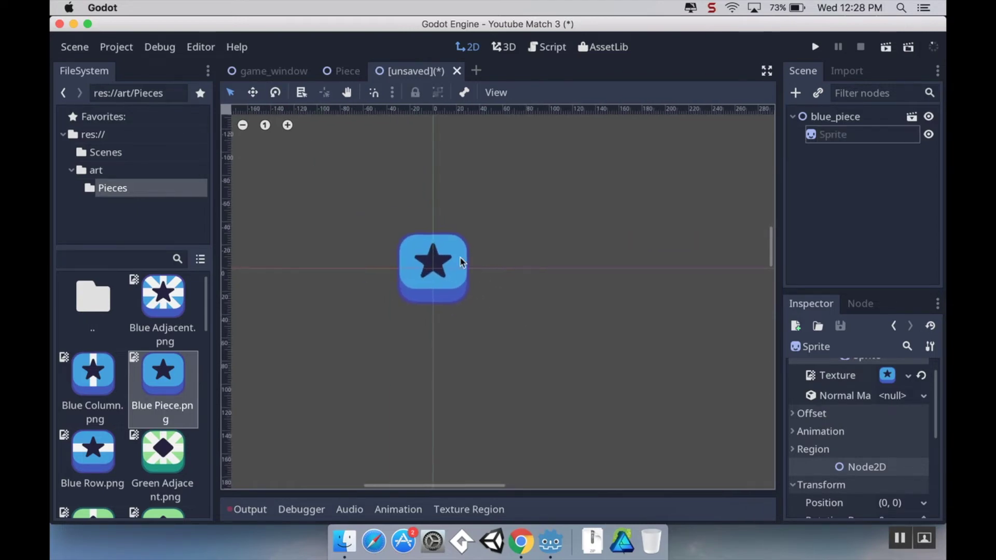
click(77, 48)
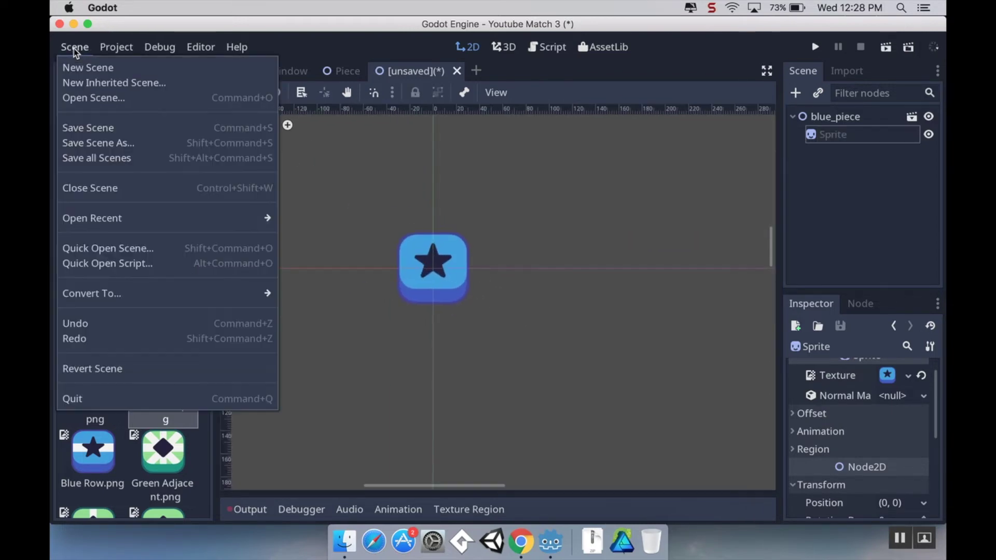
Step: Save the scene as blue_piece.tscn in res://Scenes
click(81, 128)
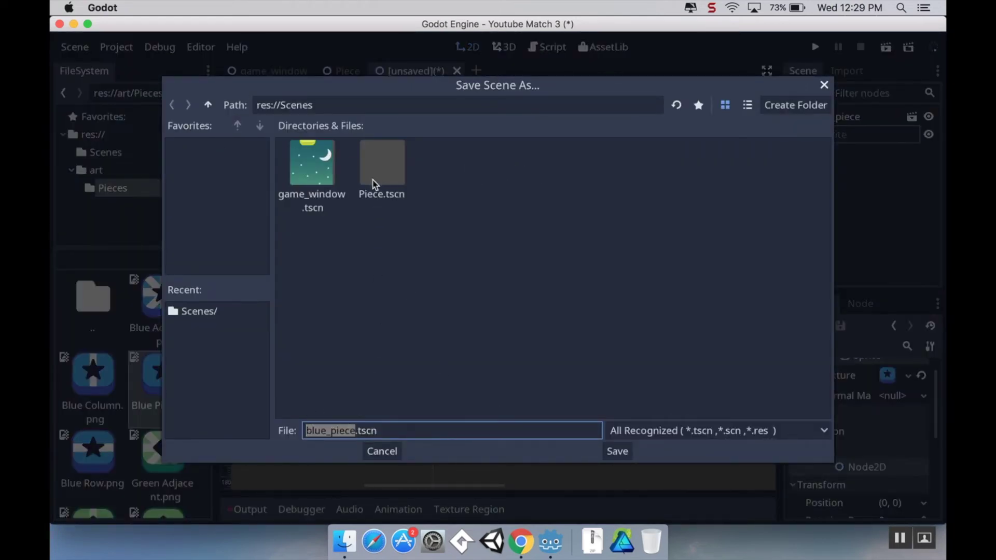
click(617, 460)
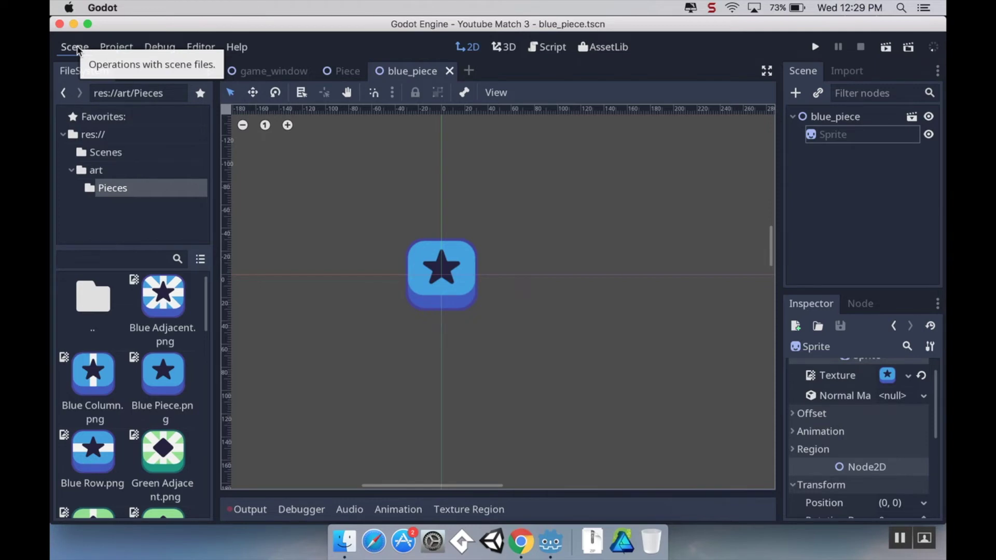
click(75, 48)
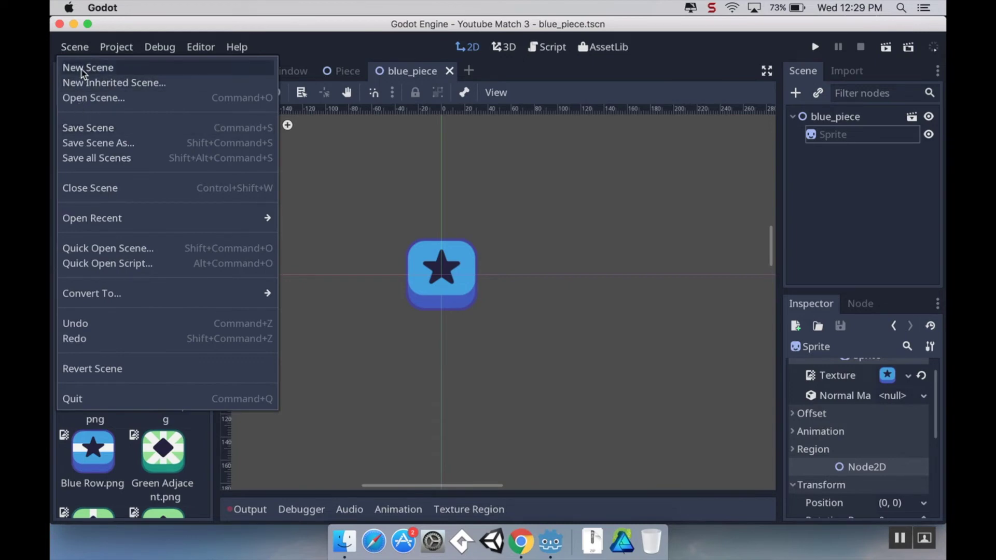
Step: Create a new scene inherited from Piece.tscn and rename its root to green_piece
click(89, 86)
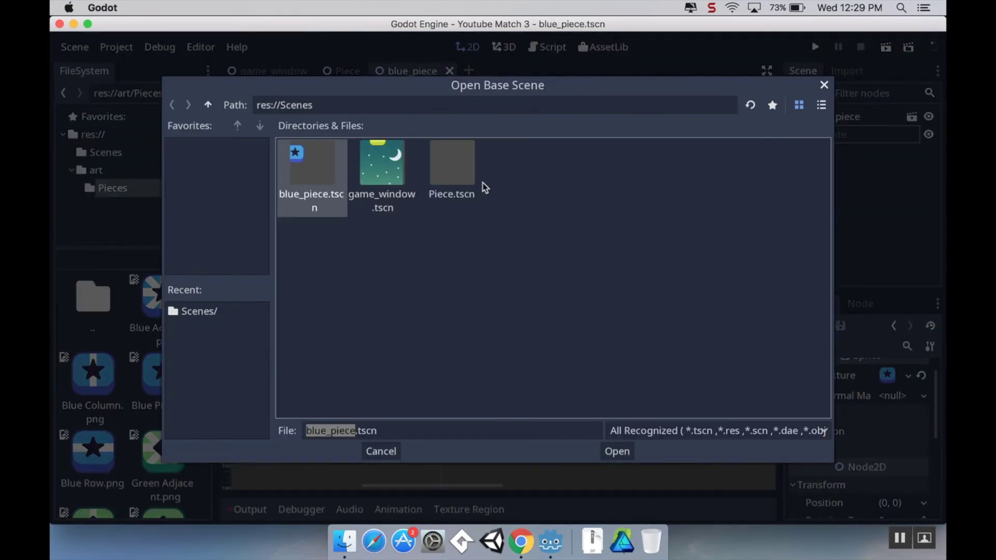
click(457, 179)
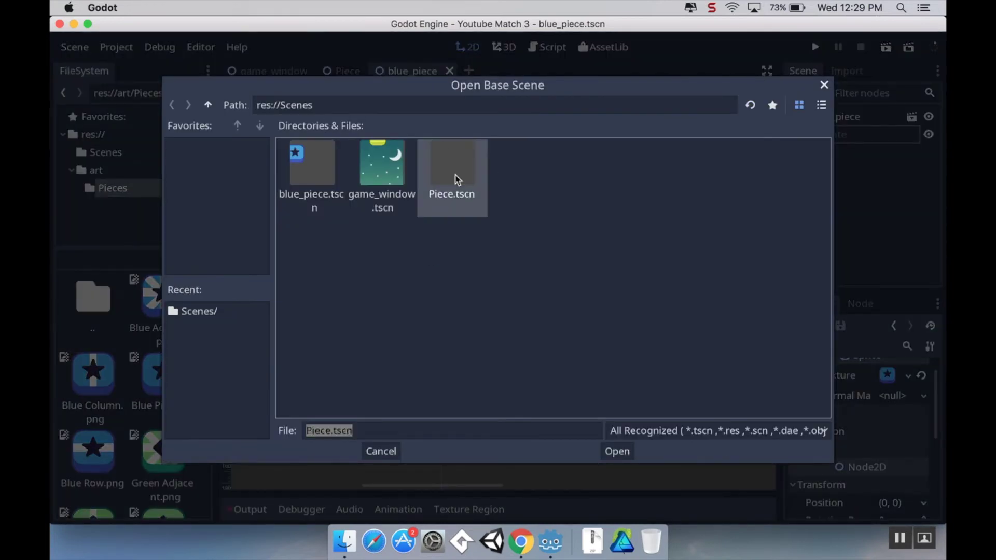
click(623, 455)
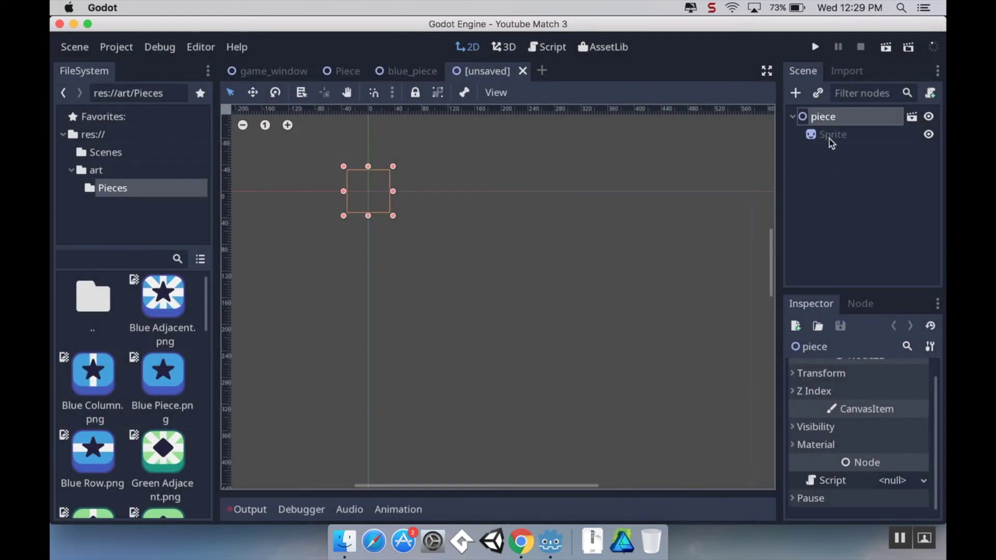
click(832, 122)
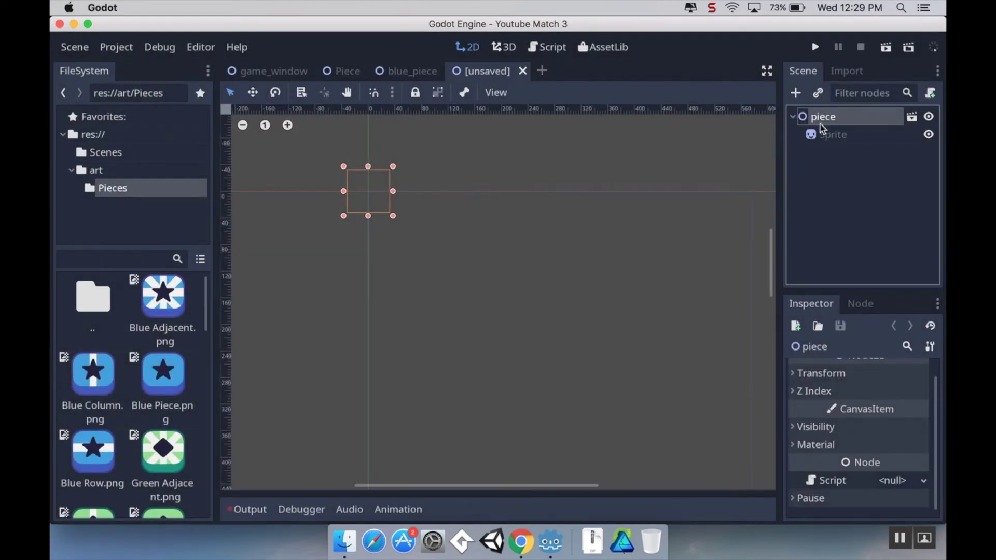
scroll(130, 371, down, 3)
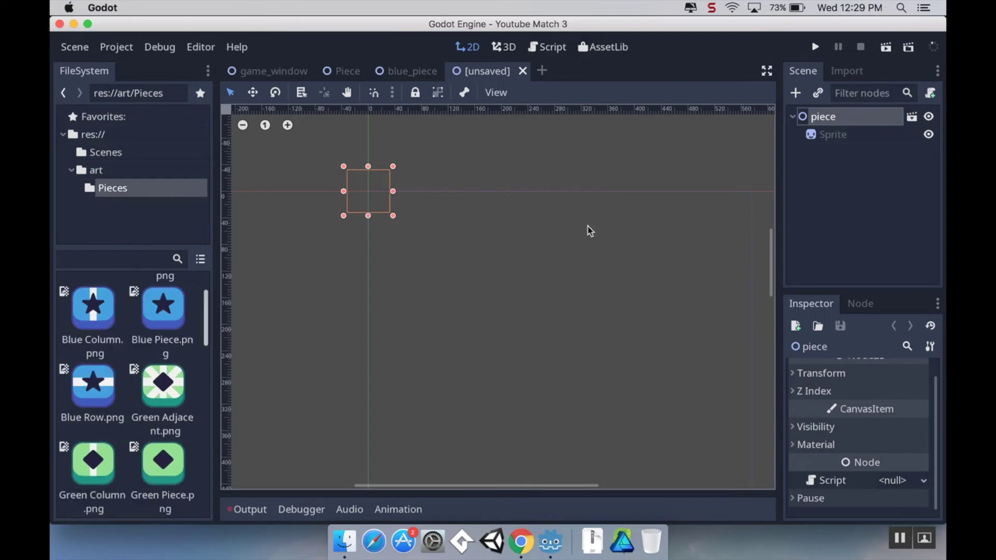
double_click(828, 125)
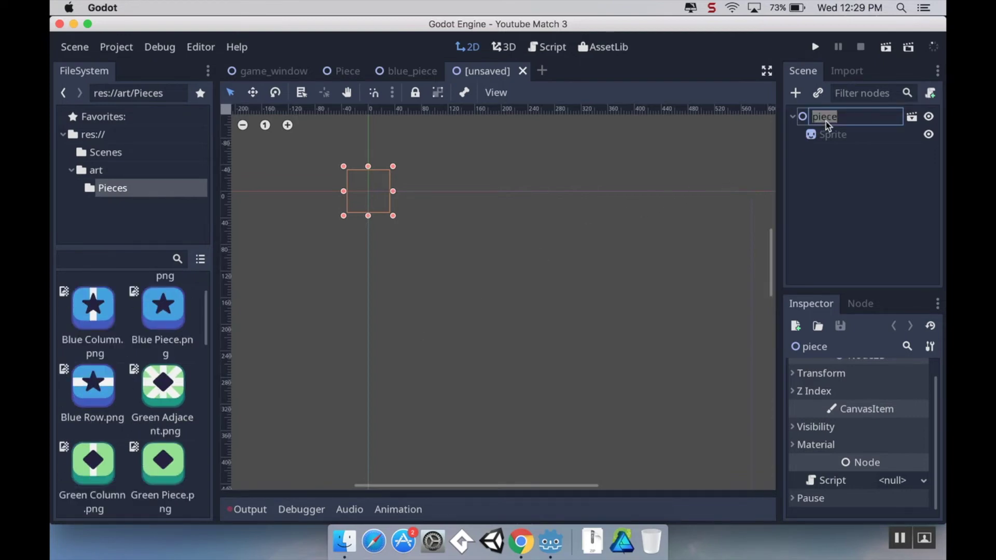
text(green_piece)
key(Return)
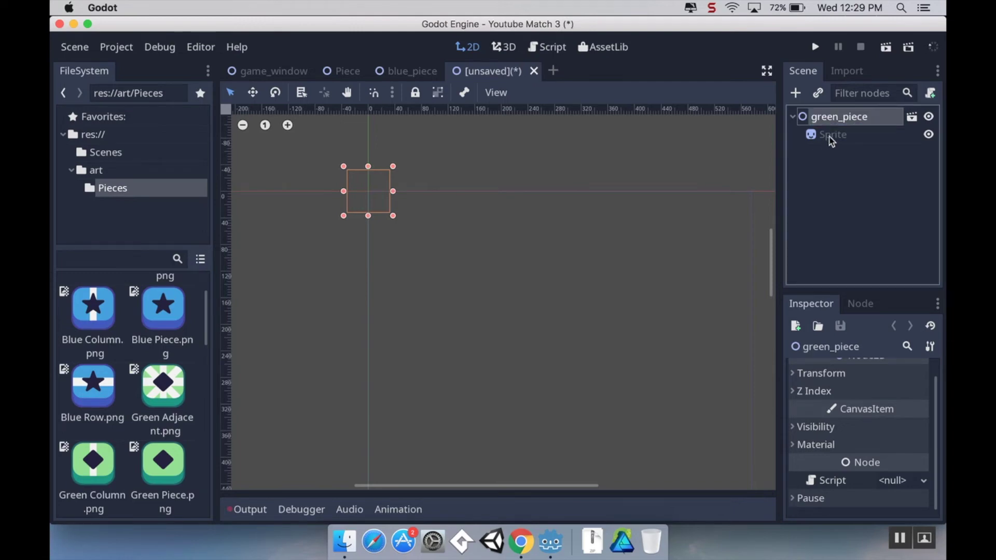
Step: Set Green Piece.png as the Sprite's texture
click(833, 136)
drag(167, 469, 911, 375)
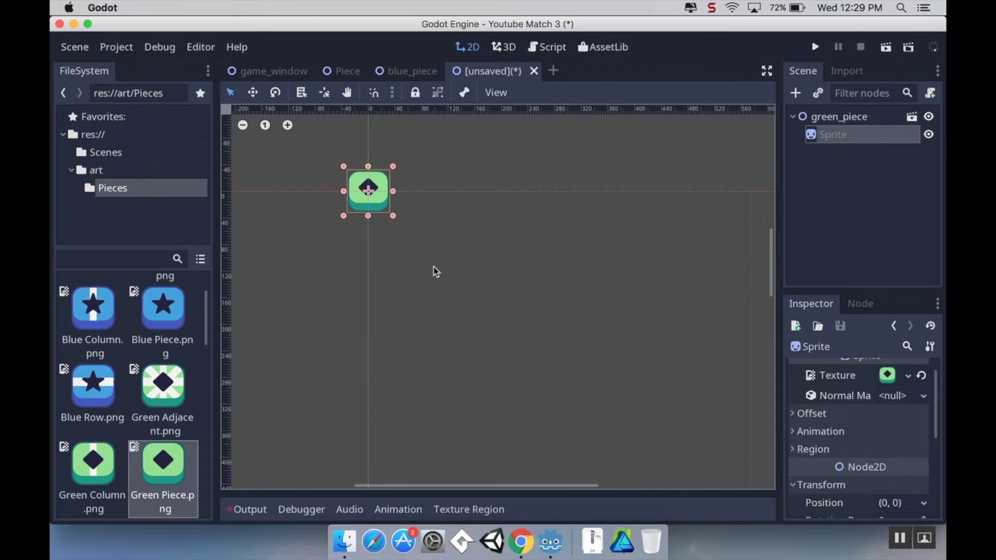
middle_drag(436, 272, 478, 291)
click(473, 264)
middle_drag(477, 249, 491, 264)
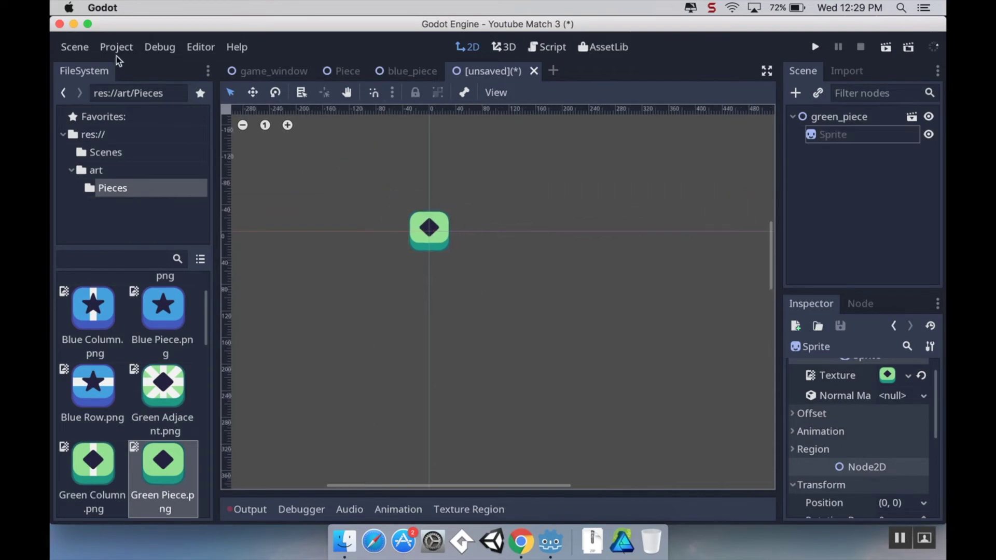
Step: Save the scene as green_piece.tscn in res://Scenes
click(81, 49)
click(78, 128)
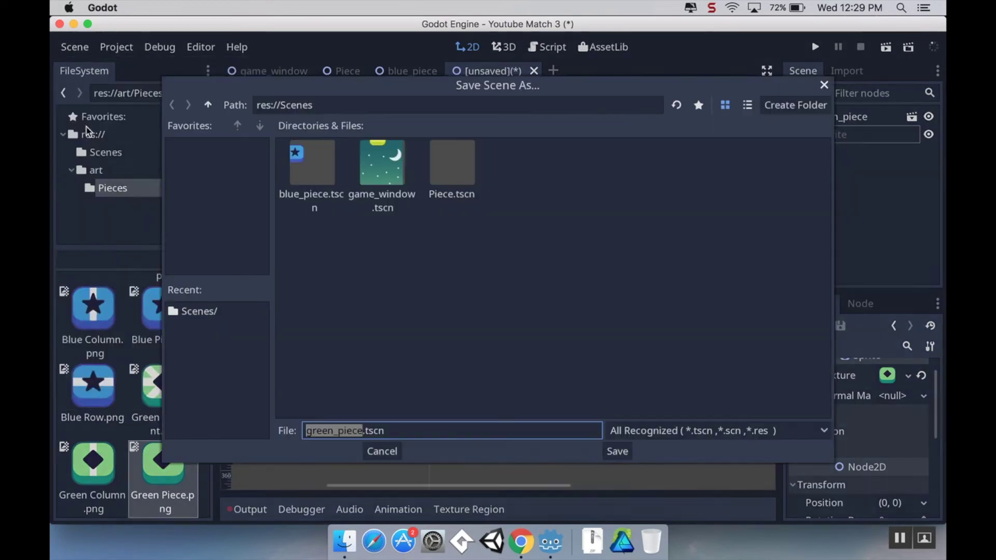
click(621, 454)
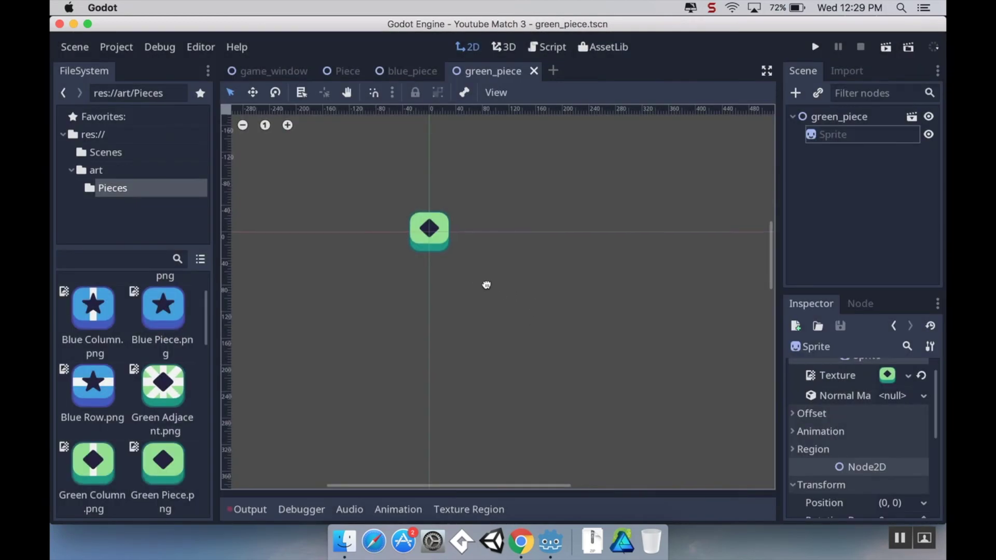
scroll(499, 289, up, 2)
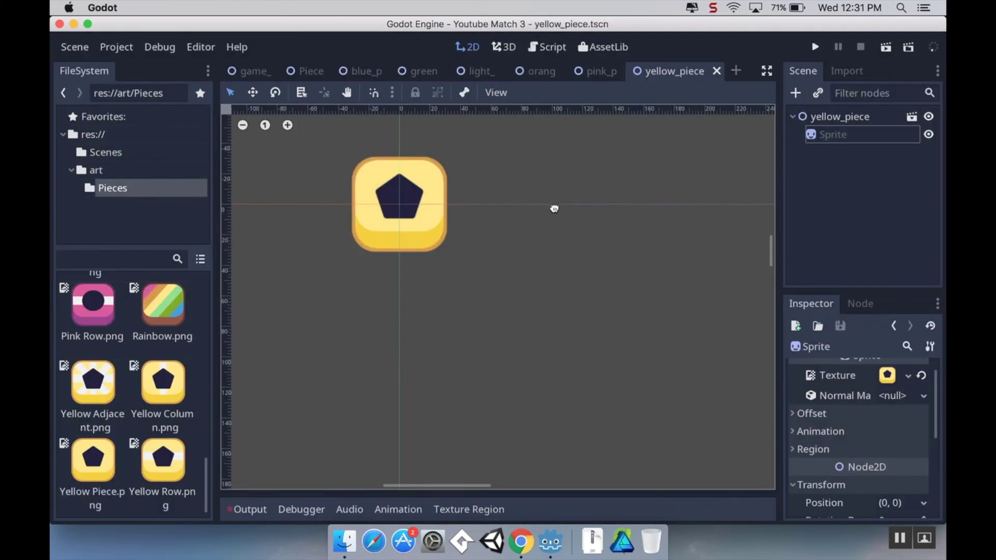
Step: Review the blue, green, light green, orange, pink and yellow piece scenes' colored sprites
middle_drag(535, 192, 561, 204)
mouse_move(381, 78)
mouse_down()
mouse_move(337, 91)
mouse_move(366, 73)
mouse_up()
click(442, 72)
click(517, 72)
click(594, 72)
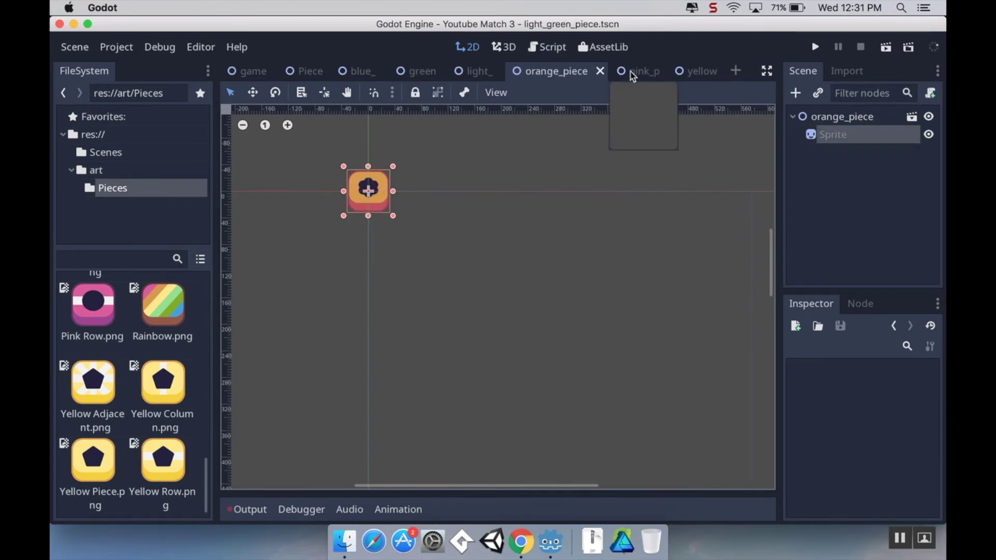
click(652, 73)
click(680, 76)
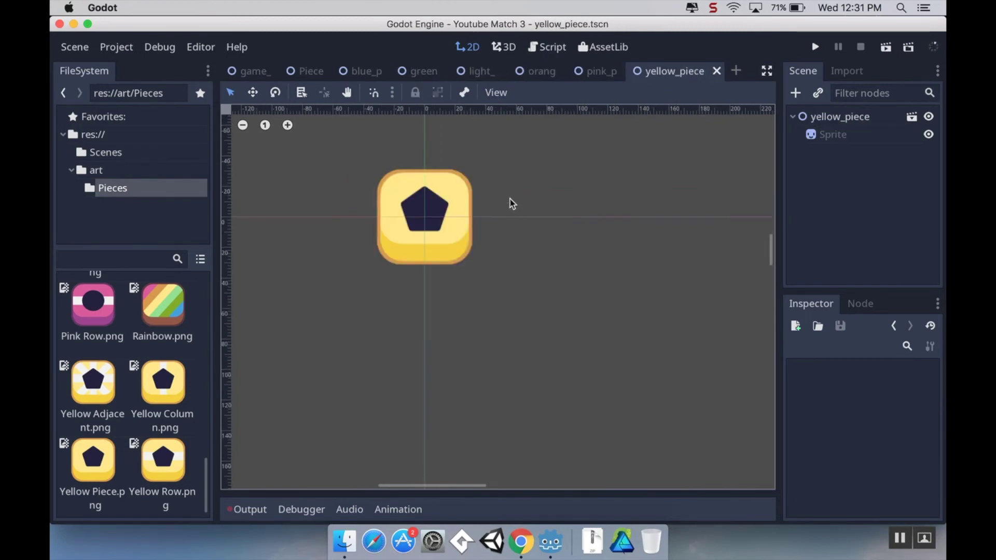
Step: Centre and zoom in on the yellow piece in the viewport
middle_drag(510, 202, 583, 272)
scroll(516, 253, up, 2)
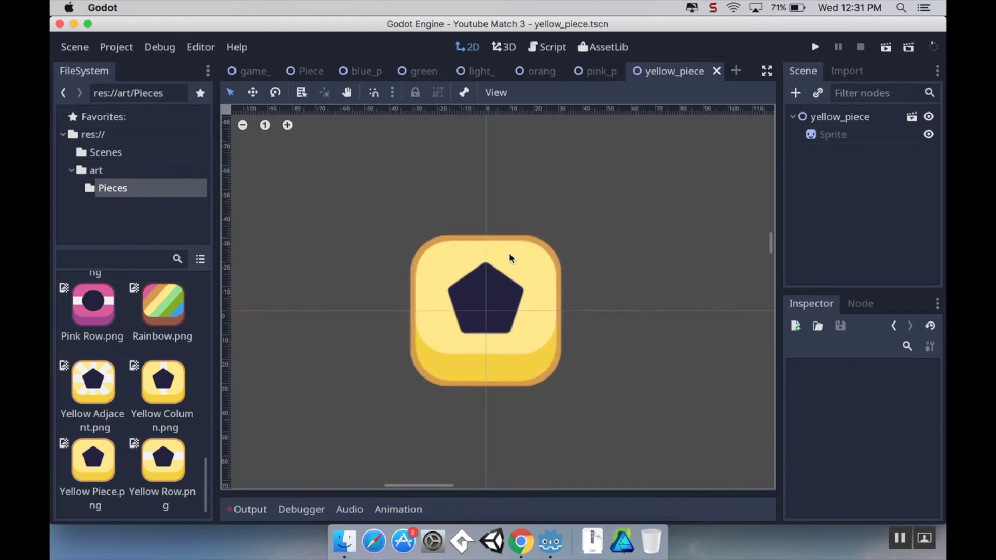
scroll(145, 337, up, 2)
scroll(146, 337, up, 6)
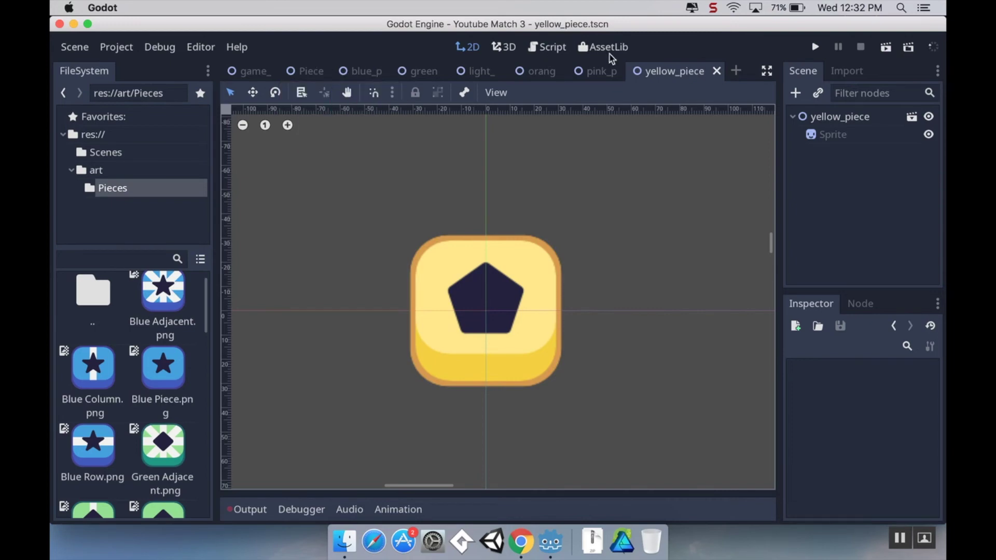
mouse_move(369, 75)
Step: Show the base Piece scene and inspect its piece root and textureless Sprite
click(299, 78)
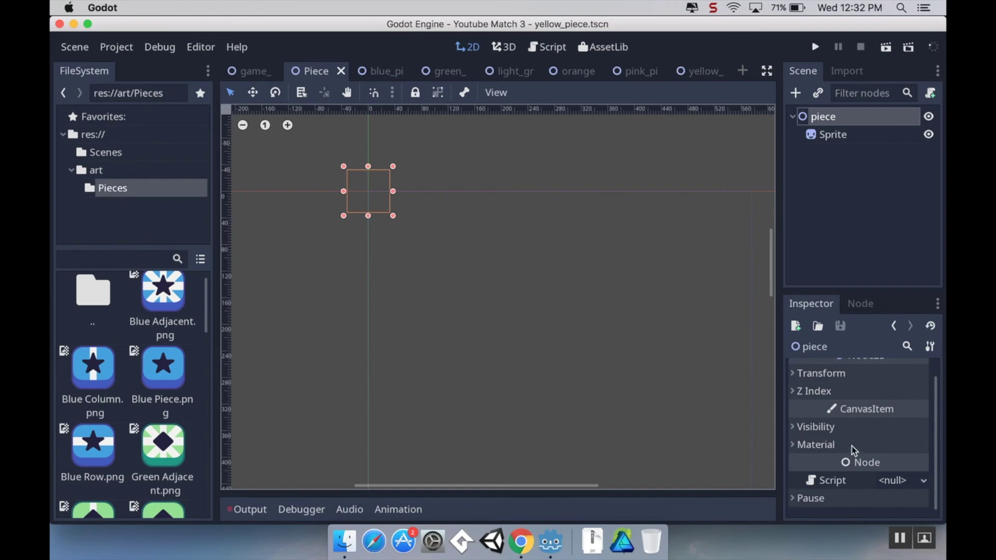
scroll(845, 435, up, 1)
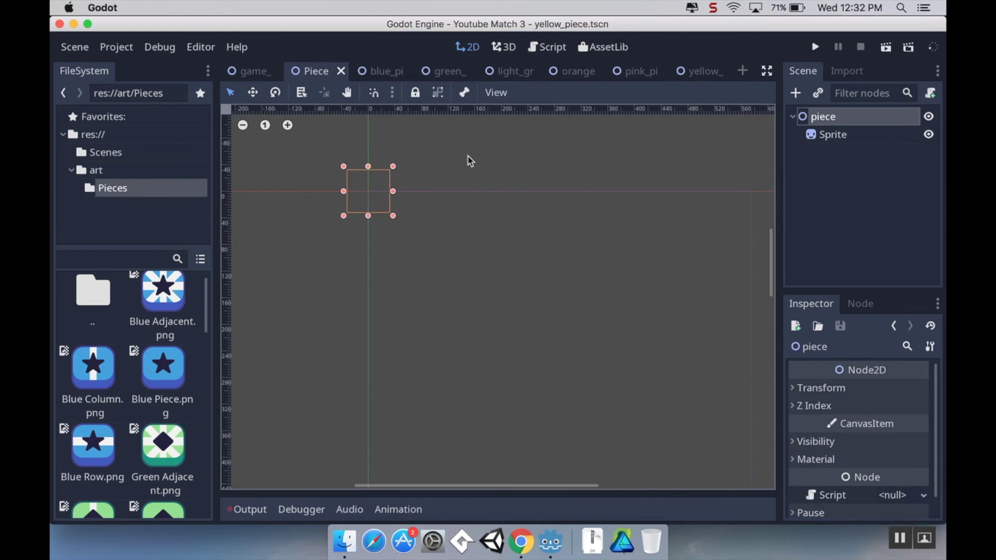
drag(394, 75, 483, 175)
Step: Switch to the game_window scene and deselect the bottom_ui bar
drag(396, 83, 342, 72)
drag(255, 71, 280, 87)
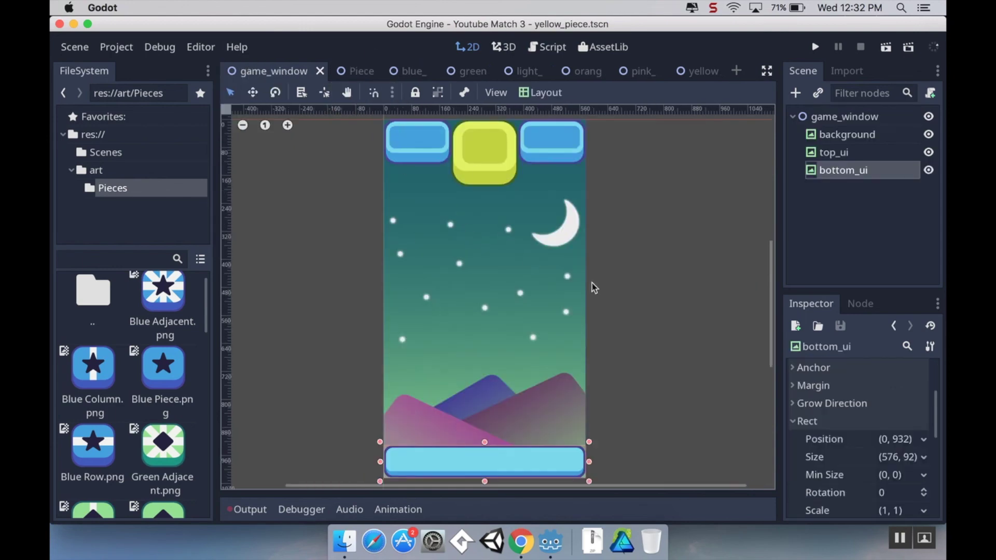
click(643, 276)
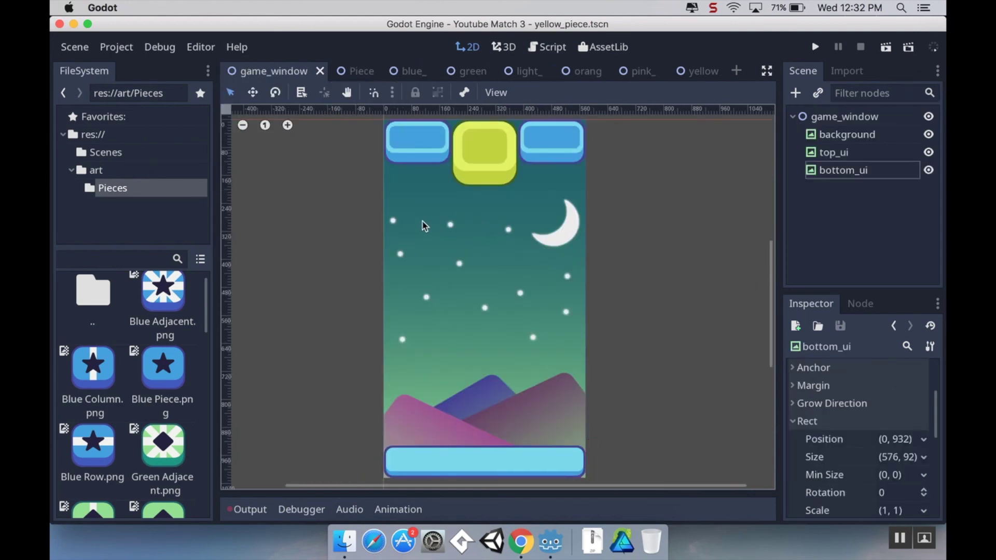
drag(348, 72, 699, 77)
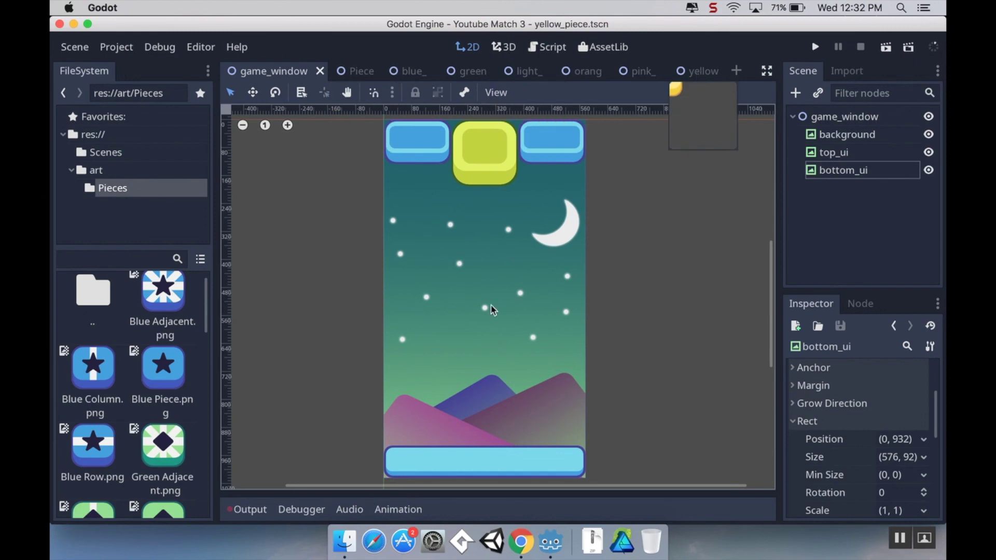
drag(493, 310, 461, 342)
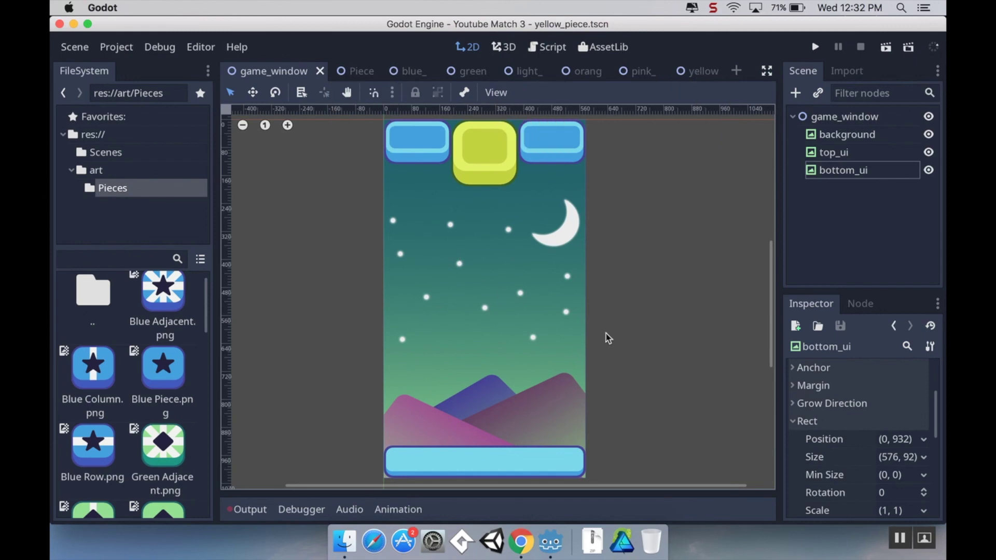